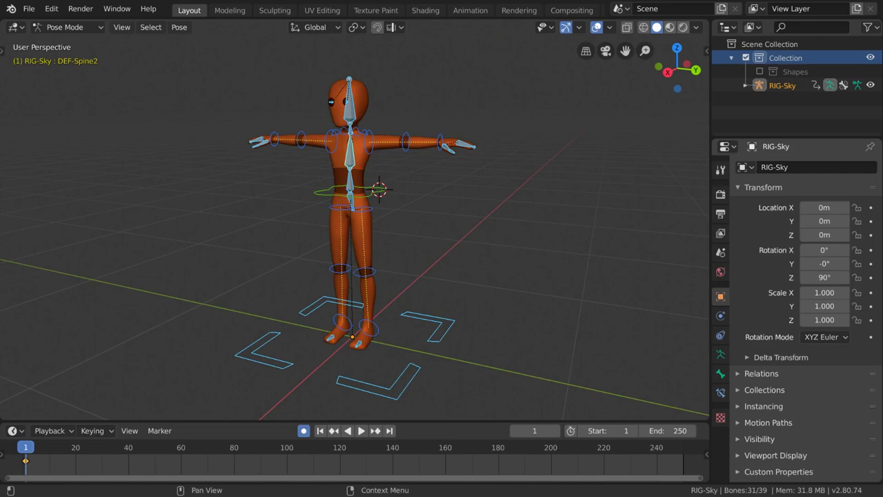
Select the pelvis control of the character rig and try to move it.
click(380, 193)
scroll(395, 195, up, 2)
middle_drag(395, 194, 432, 196)
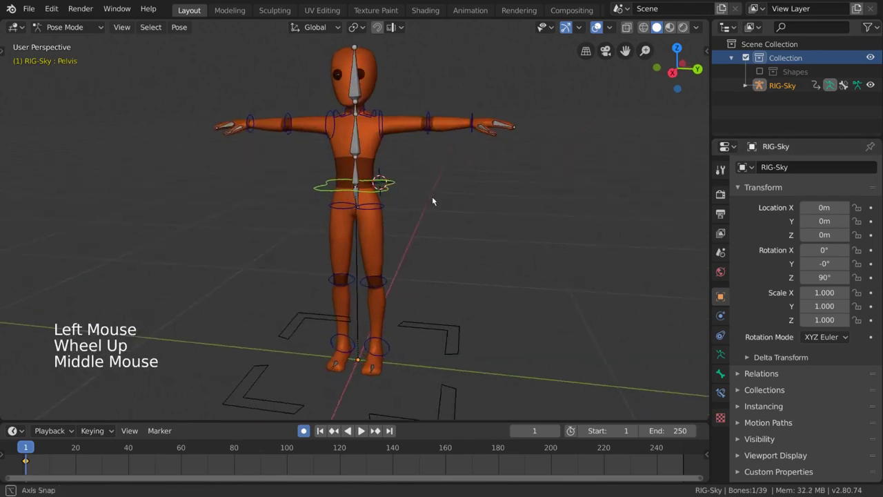
click(426, 131)
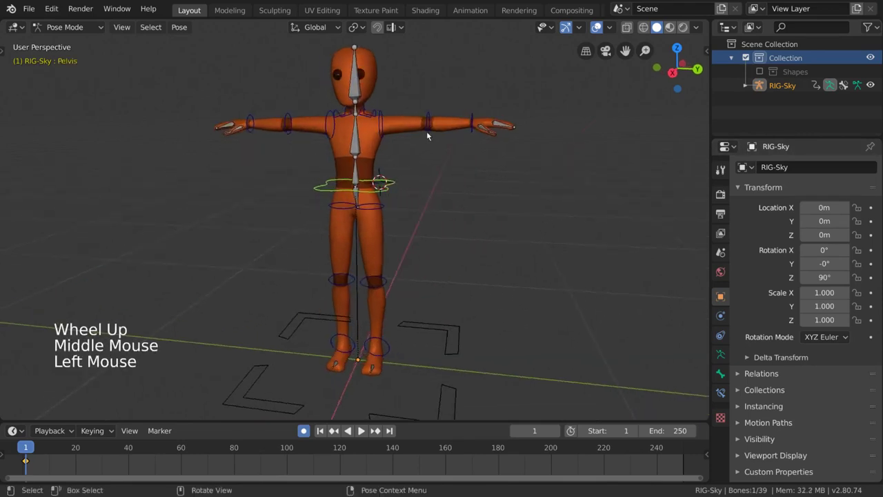
click(389, 136)
click(386, 182)
key(g)
key(Escape)
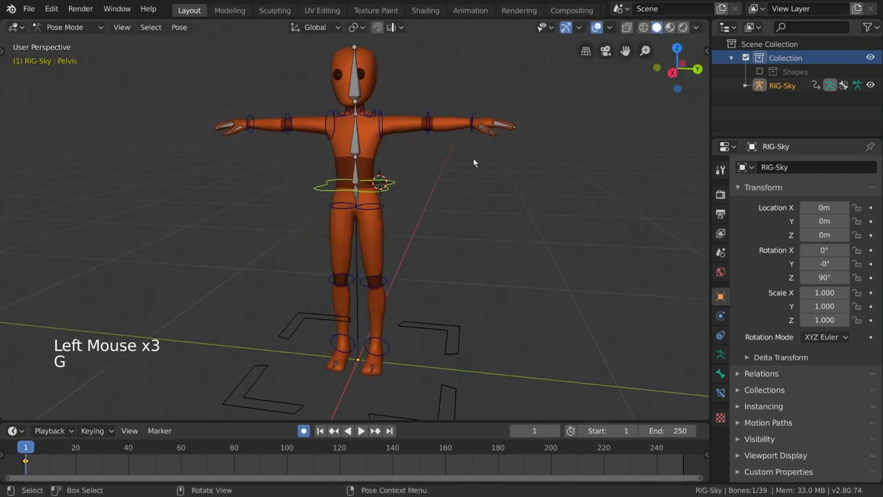
Hide the shoulder, elbow and hand controls of the character's left arm.
click(475, 138)
mouse_move(475, 154)
middle_down()
mouse_move(446, 149)
mouse_move(472, 153)
middle_up()
click(430, 140)
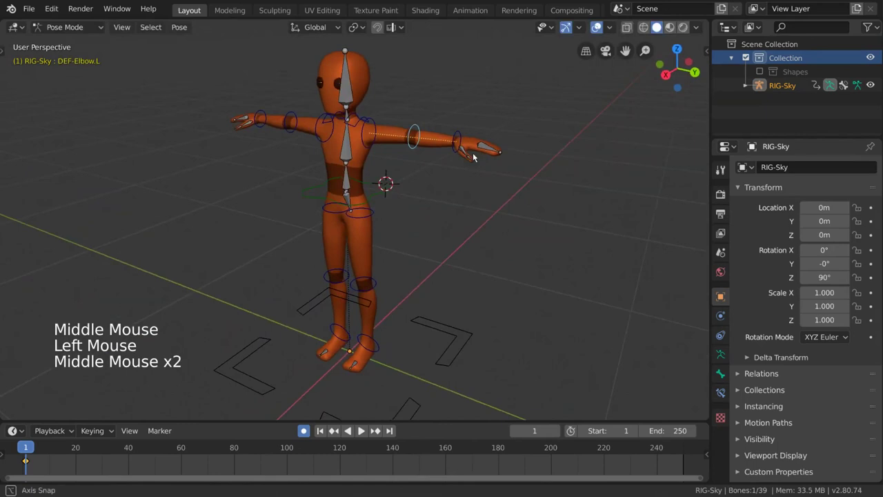
shift+click(440, 133)
shift+click(385, 130)
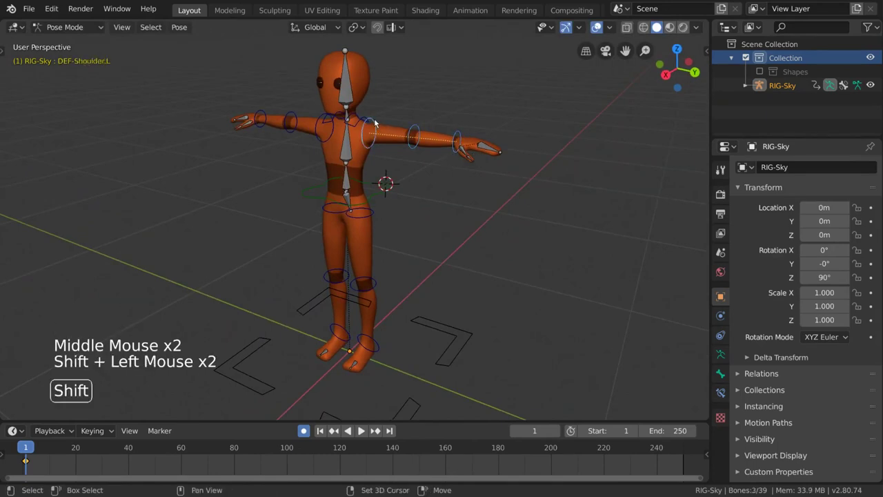
key(h)
Hide the shoulder, elbow and hand controls of the character's right arm.
middle_drag(407, 148, 365, 145)
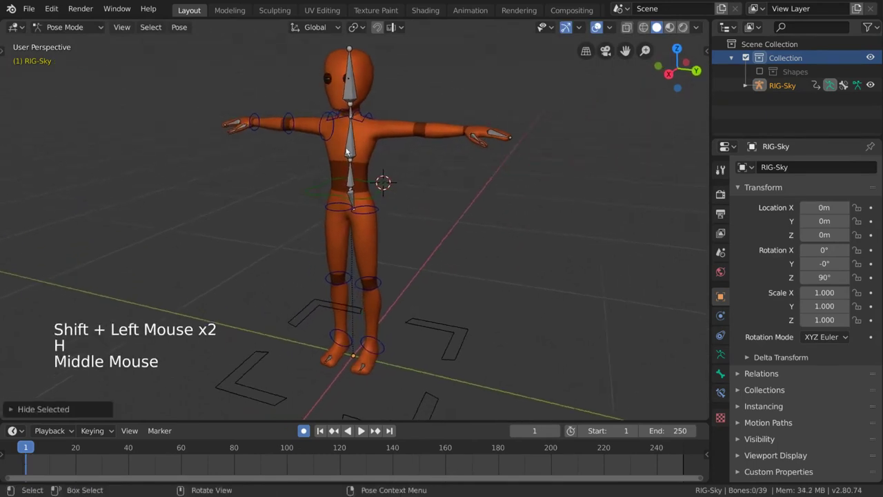
click(327, 142)
shift+click(287, 135)
shift+click(256, 131)
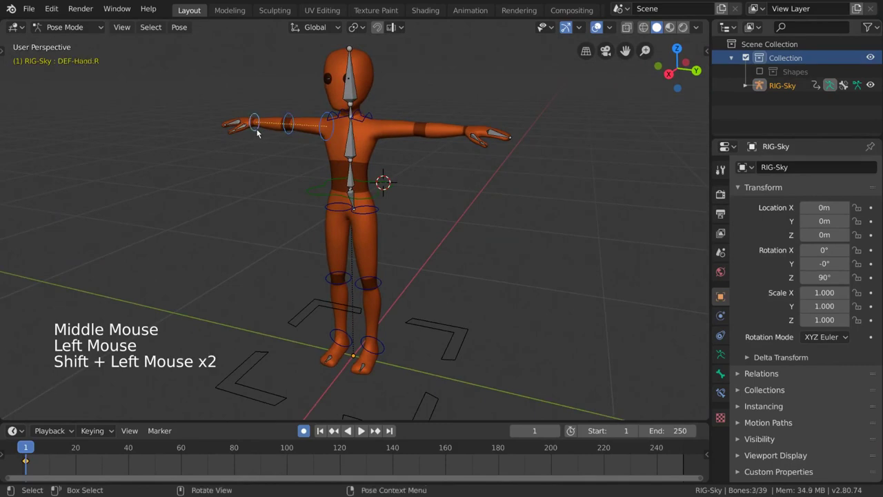
key(h)
Undo hiding the right arm controls and reveal the bones that are still hidden.
middle_drag(379, 178, 439, 174)
key(ctrl+z)
key(ctrl+z)
key(ctrl+z)
key(ctrl+z)
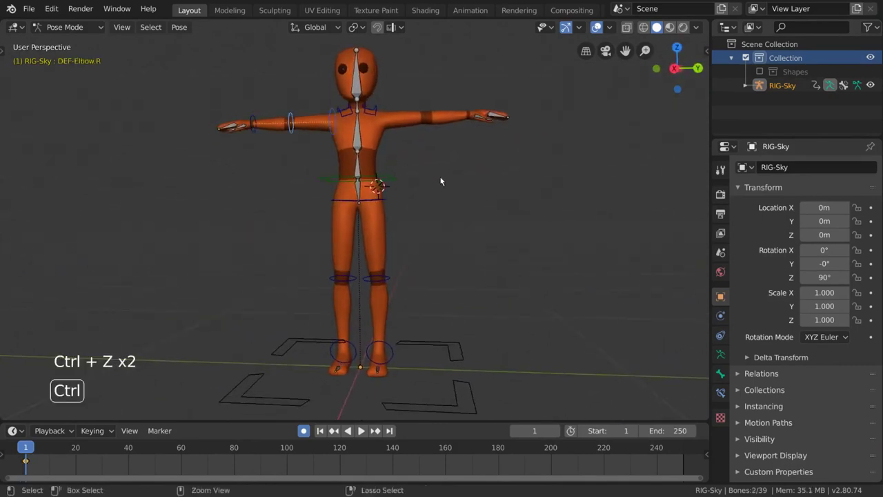
middle_drag(425, 123, 424, 143)
key(alt+h)
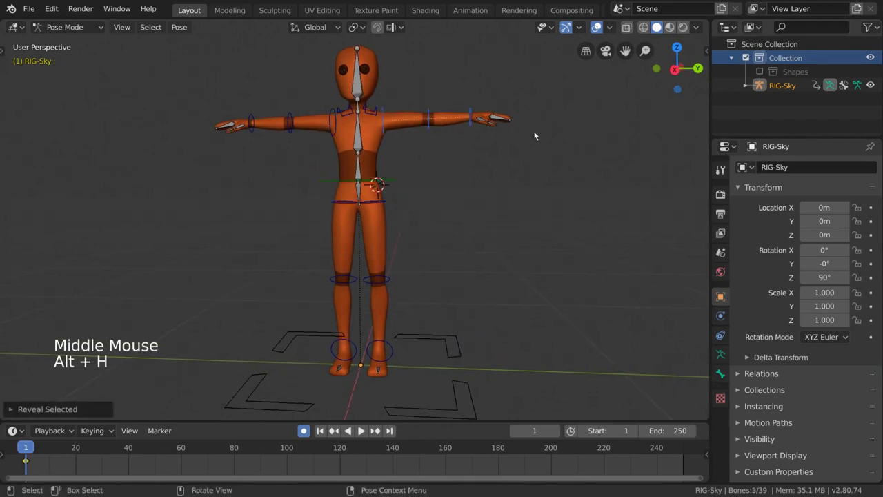
Display the second and third layers of the RIG-Sky armature one at a time, selecting all bones on the third.
click(721, 355)
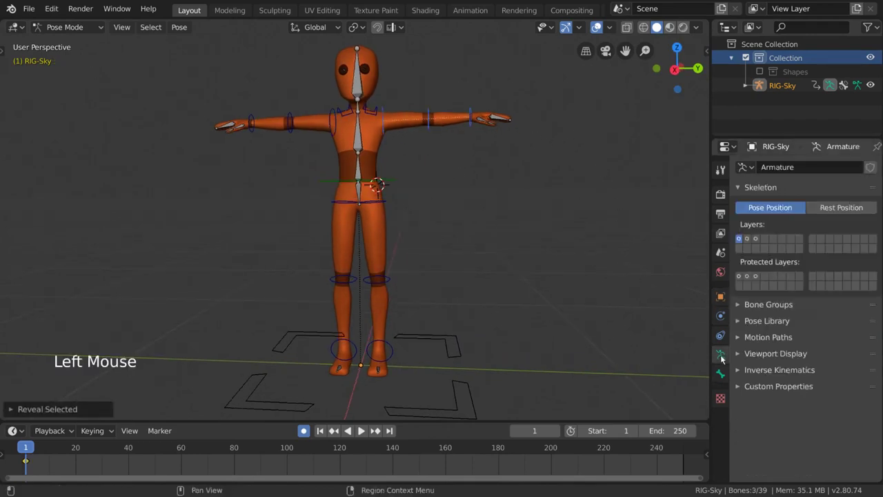
click(747, 239)
click(755, 239)
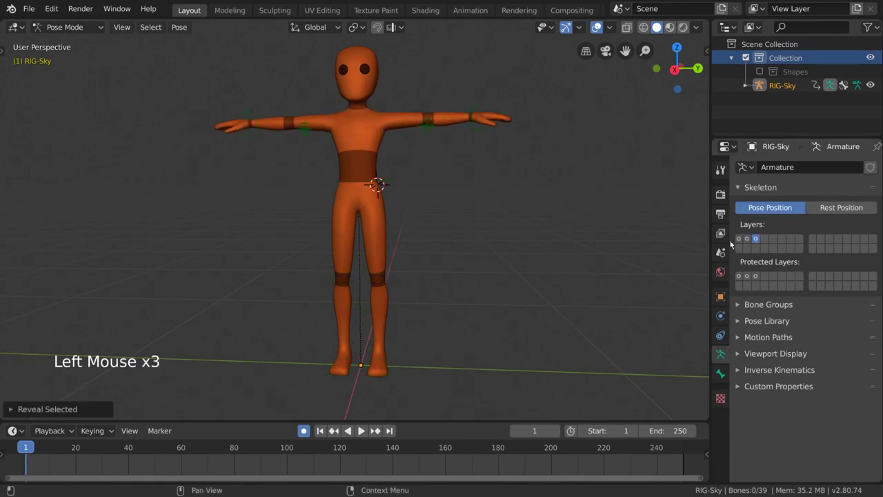
key(a)
middle_drag(560, 243, 566, 237)
Display only the second armature layer and select all its bones to inspect the leg controls.
click(747, 239)
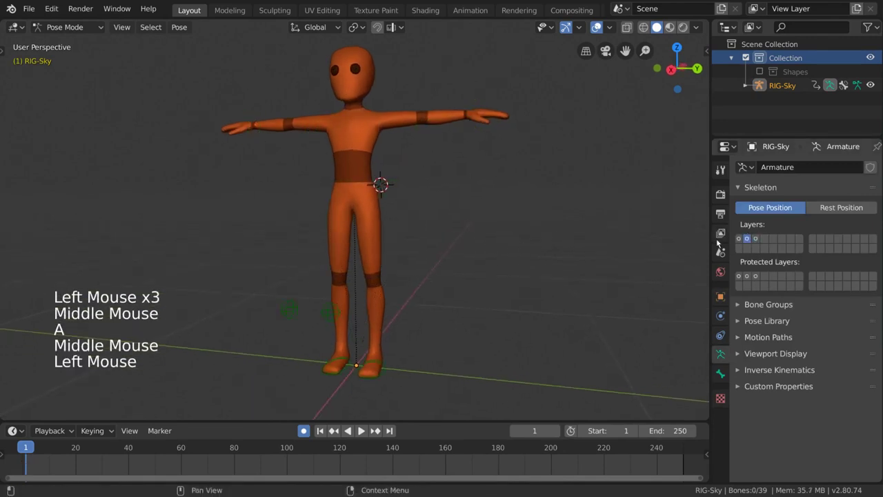
key(a)
shift+middle_drag(478, 287, 475, 262)
middle_drag(475, 262, 499, 252)
Show the first, second and third armature layers together and select all the bones.
click(740, 239)
shift+click(748, 239)
scroll(498, 251, down, 1)
middle_drag(499, 251, 504, 242)
key(a)
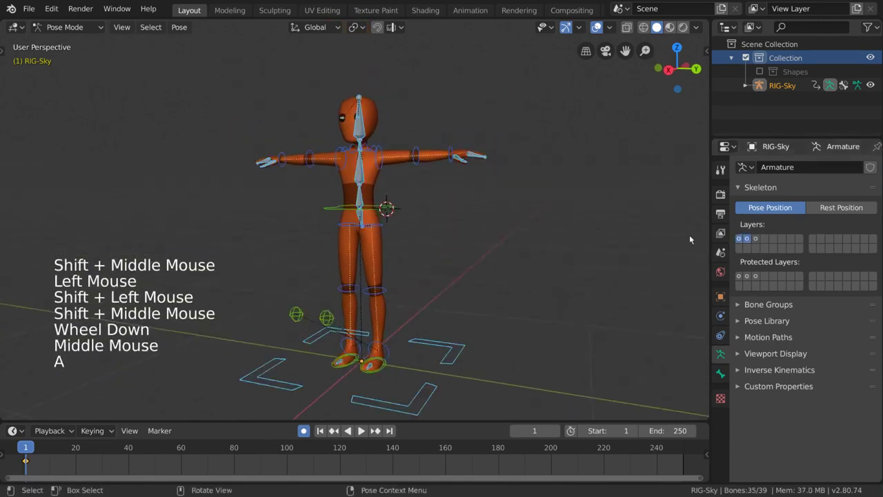
shift+click(755, 239)
middle_drag(414, 228, 427, 202)
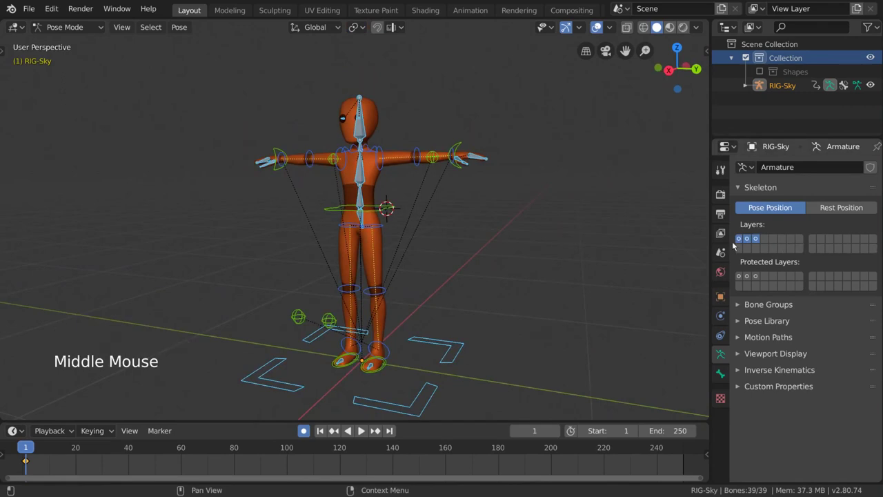
Try to move the rig with all three armature layers visible.
click(387, 207)
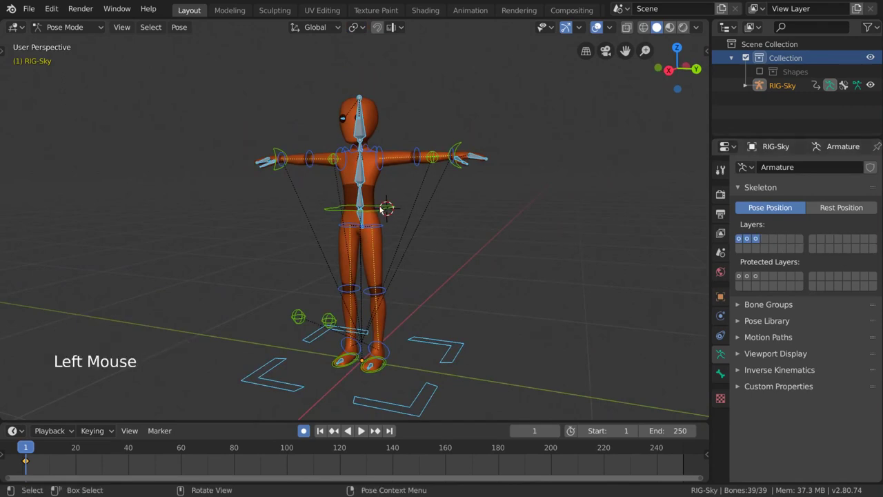
middle_drag(388, 209, 456, 216)
key(g)
right_click(463, 208)
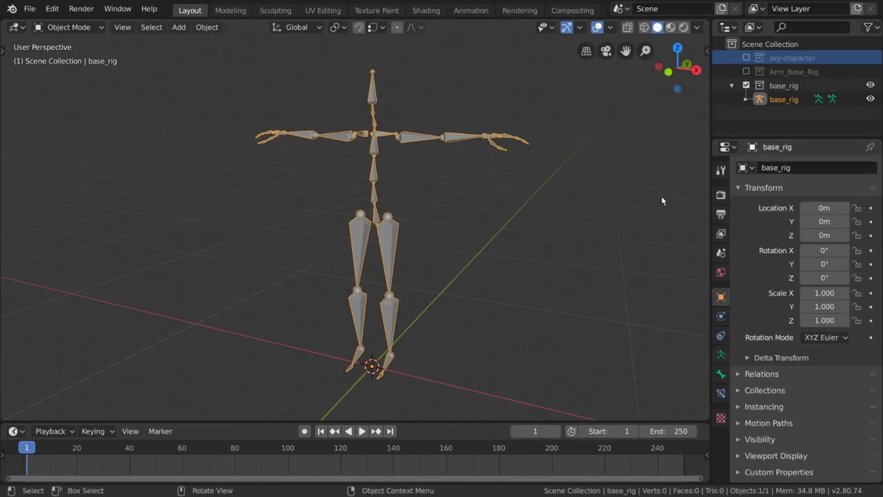
Open the armature properties of base_rig and toggle a few of its protected layers on and off.
click(721, 355)
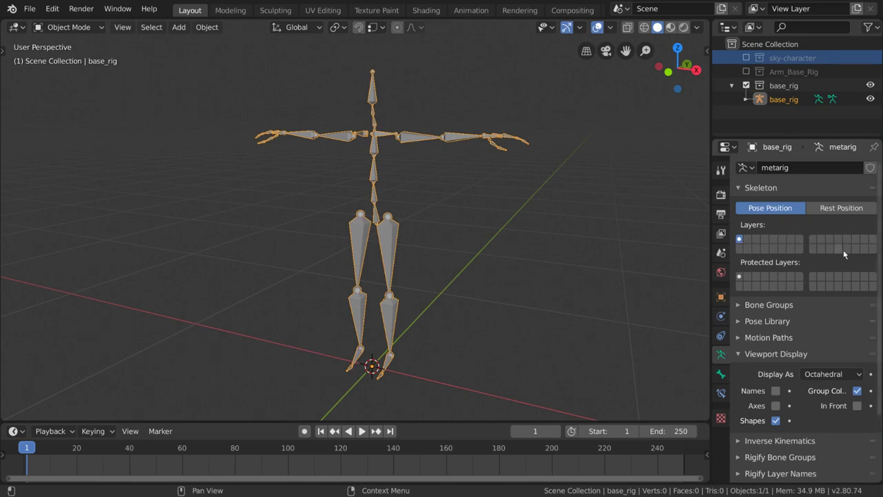
triple_click(740, 277)
triple_click(782, 276)
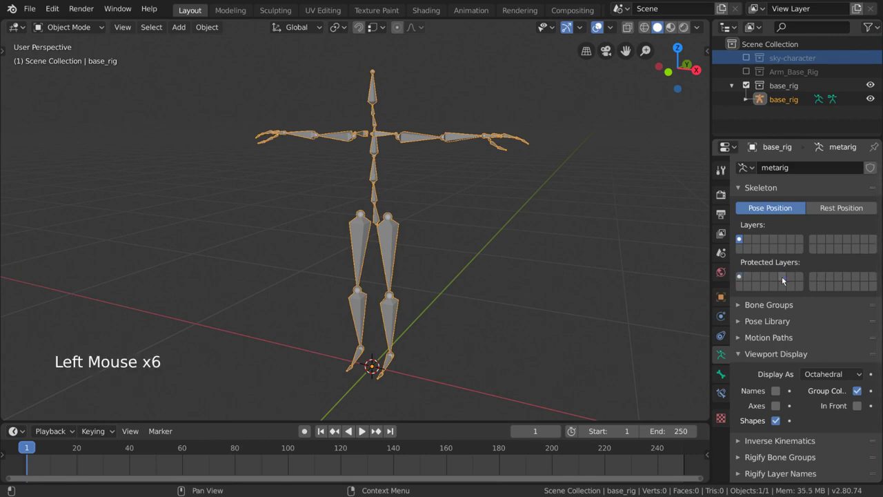
click(765, 276)
mouse_move(765, 281)
mouse_down()
mouse_move(784, 277)
mouse_move(769, 279)
mouse_up()
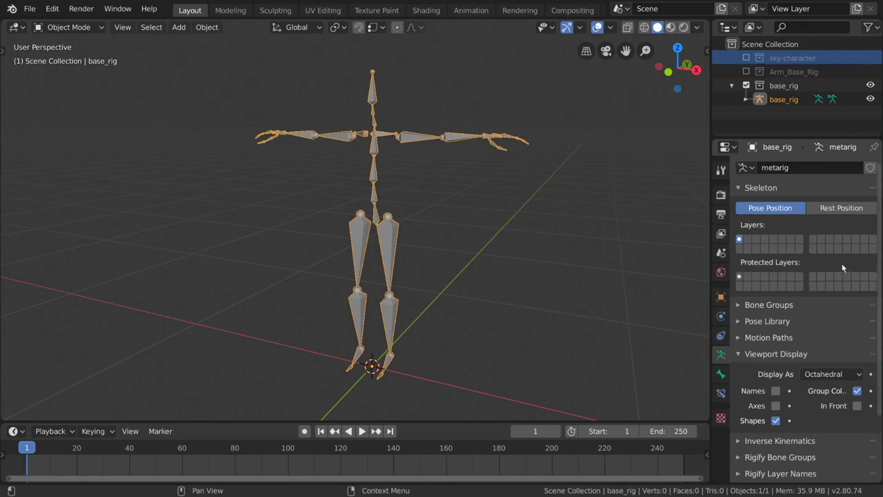
Display several of the metarig's layers one at a time, ending on the first layer.
click(746, 241)
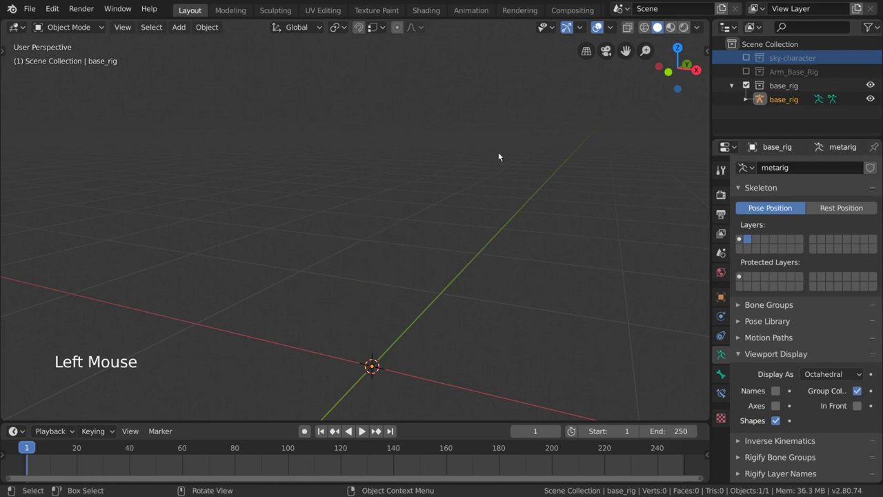
click(779, 241)
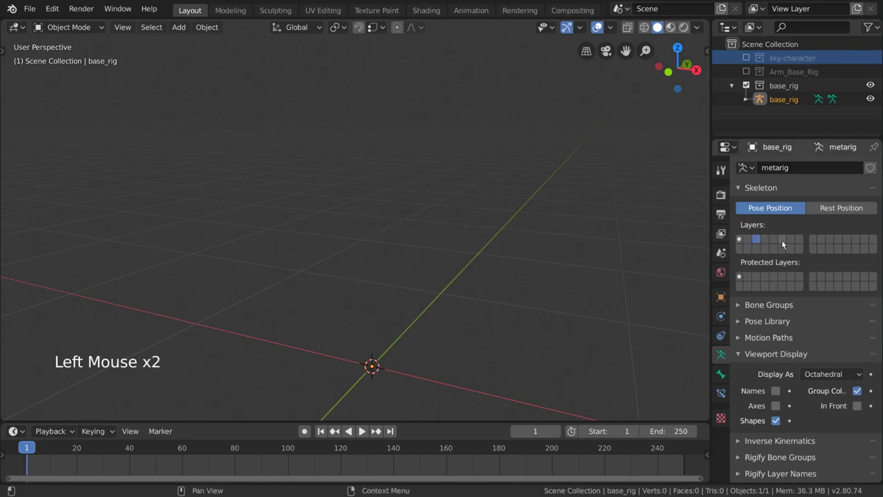
click(782, 240)
click(790, 240)
click(790, 240)
click(773, 240)
click(756, 248)
click(756, 248)
click(742, 240)
Show the third armature layer together with layers 5, 6, 7, 12, 19, 20, 21 and 23.
click(757, 239)
shift+click(773, 240)
shift+click(781, 240)
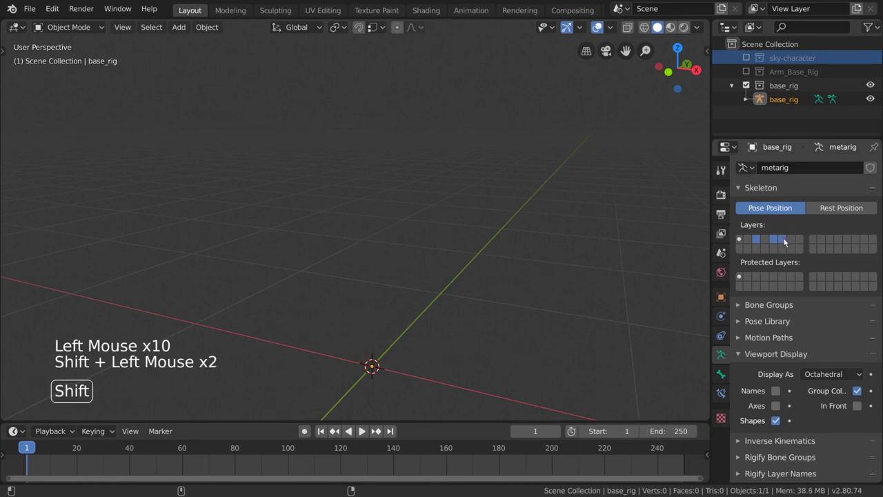
shift+click(790, 239)
shift+click(790, 249)
shift+click(773, 248)
shift+click(765, 249)
shift+click(756, 248)
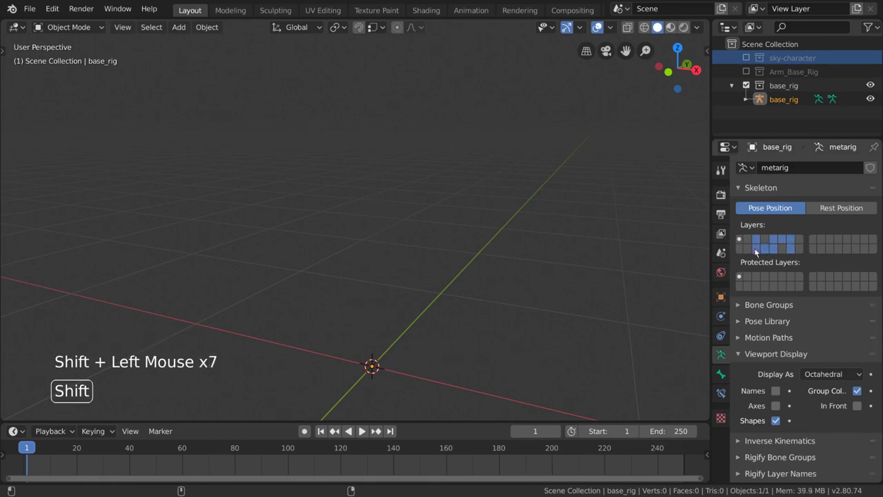
shift+click(829, 249)
shift+click(830, 248)
Reduce the visible layers to the second and third, and return to showing only the first layer.
shift+click(790, 248)
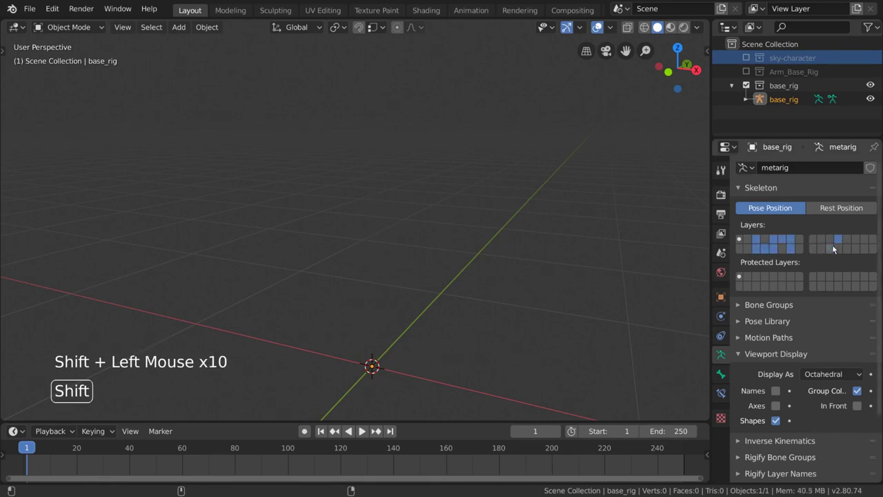
shift+click(773, 248)
shift+click(765, 248)
shift+drag(756, 249, 797, 243)
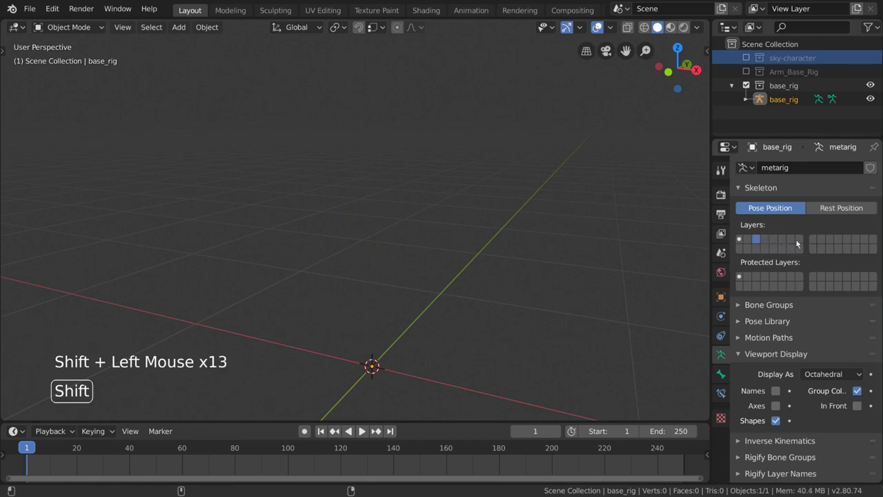
shift+click(754, 239)
shift+click(748, 240)
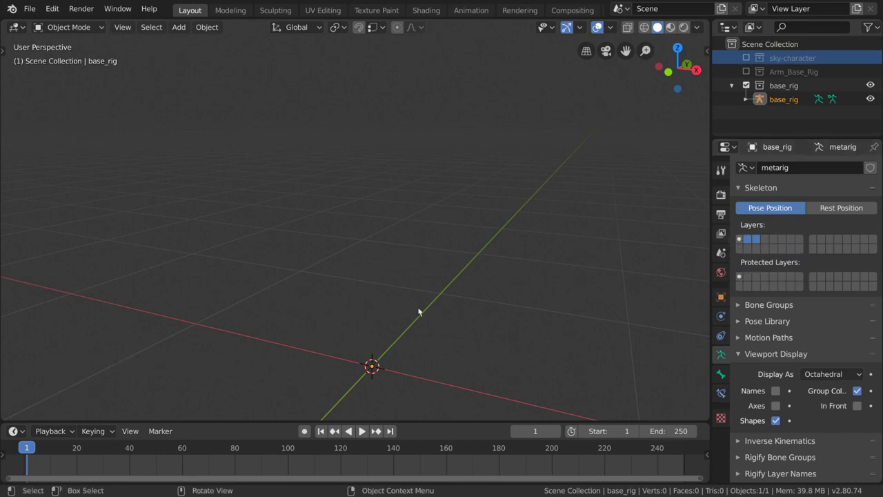
click(741, 243)
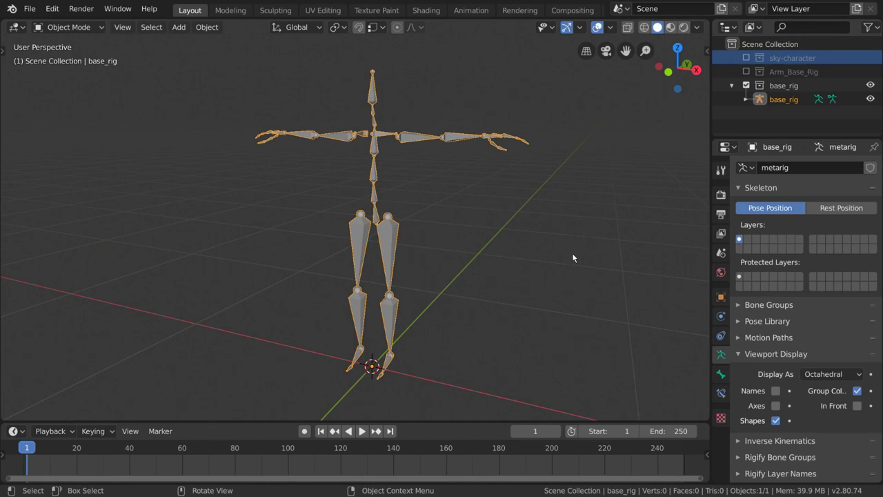
mouse_move(480, 276)
middle_down()
mouse_move(495, 274)
mouse_move(479, 272)
middle_up()
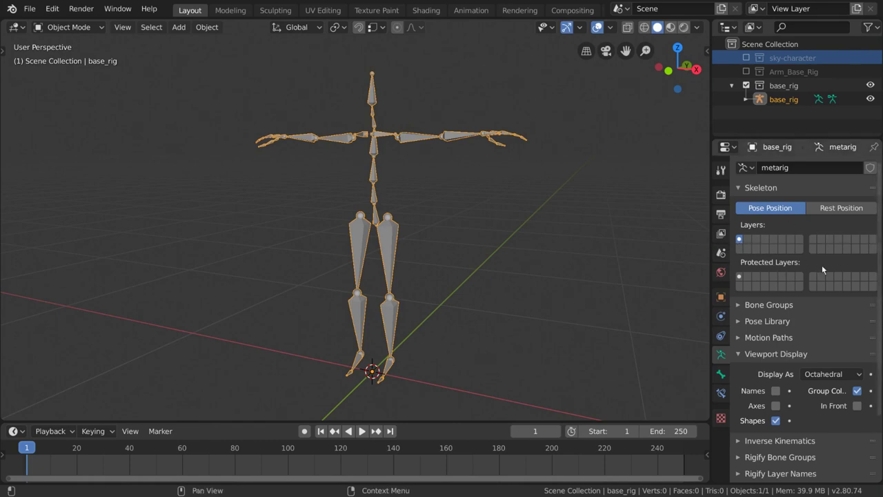
Try different combinations of the second and third armature layers with the two layers directly below them.
shift+click(749, 248)
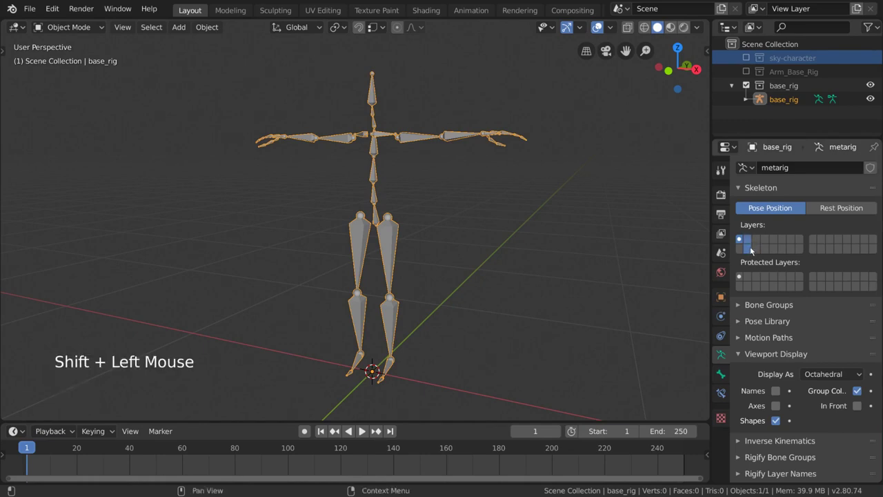
key(shift)
shift+click(759, 241)
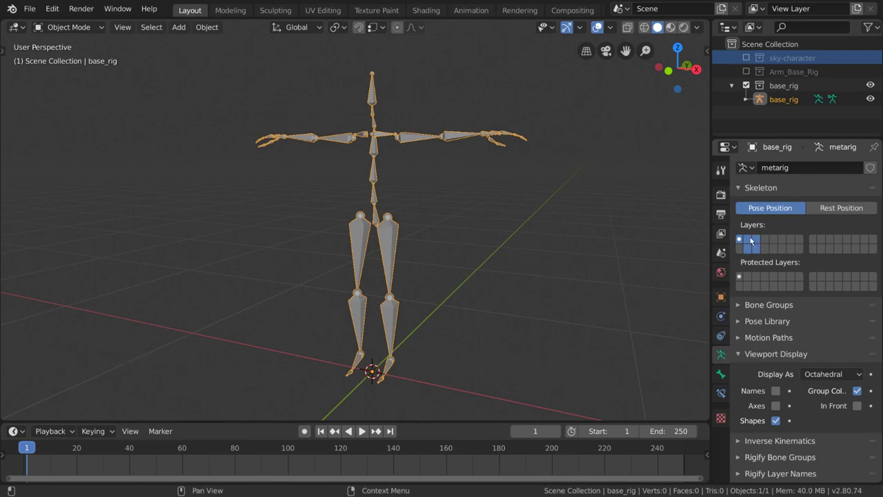
click(750, 241)
shift+click(749, 243)
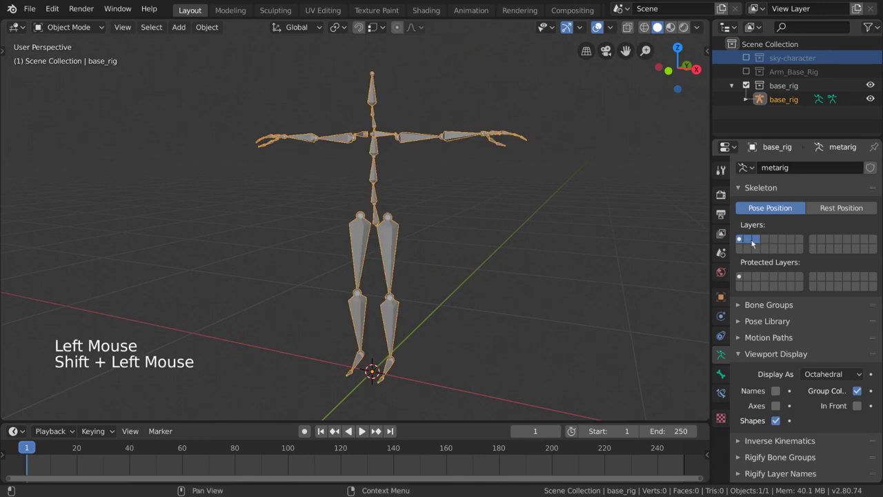
click(757, 248)
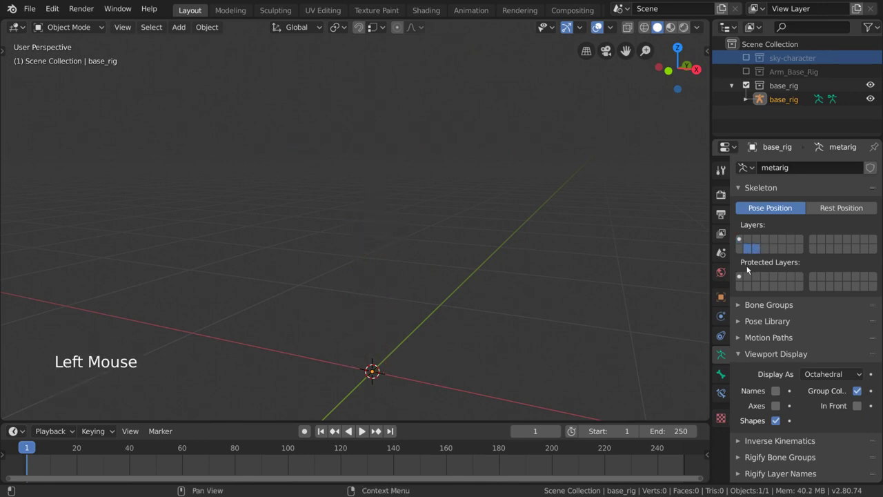
Show only the first armature layer and switch base_rig to Pose Mode.
click(741, 239)
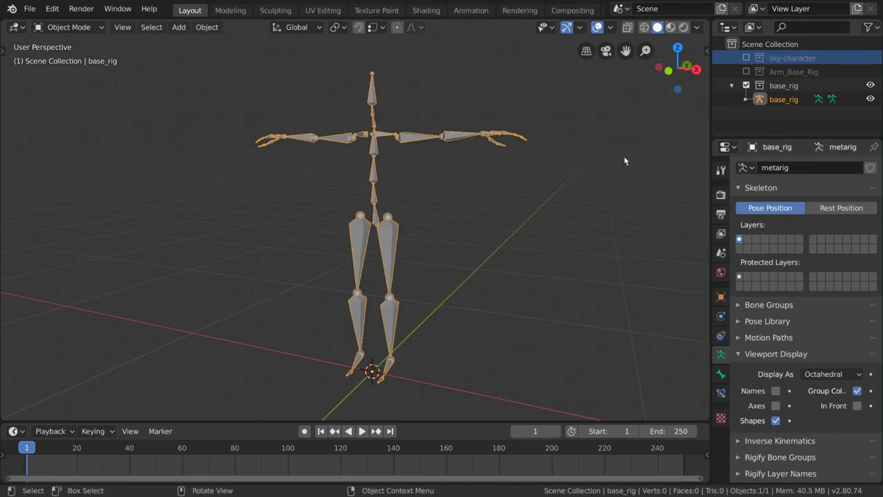
click(73, 27)
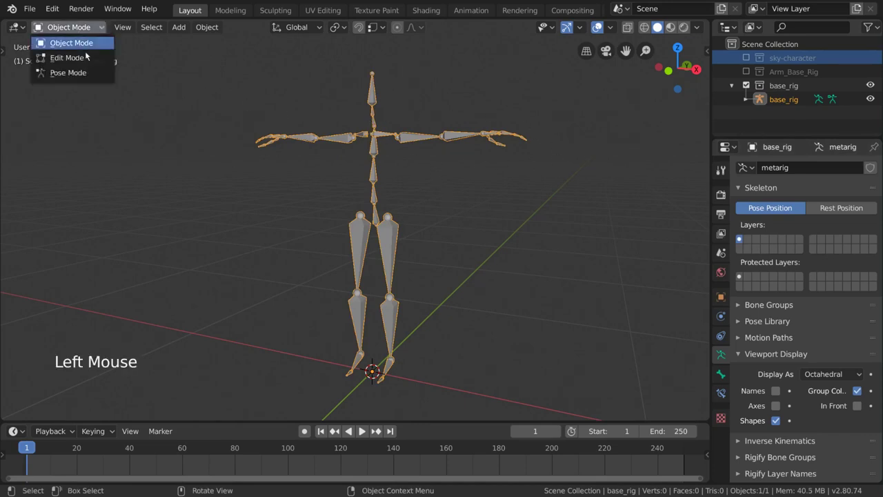
click(101, 74)
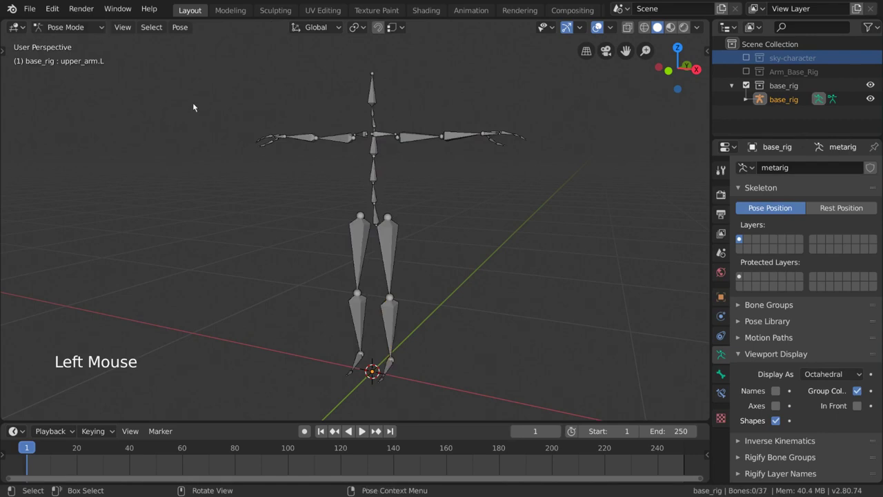
Move the left arm bones, from upper_arm.L through the fingers, to the second bone layer.
click(430, 136)
key(b)
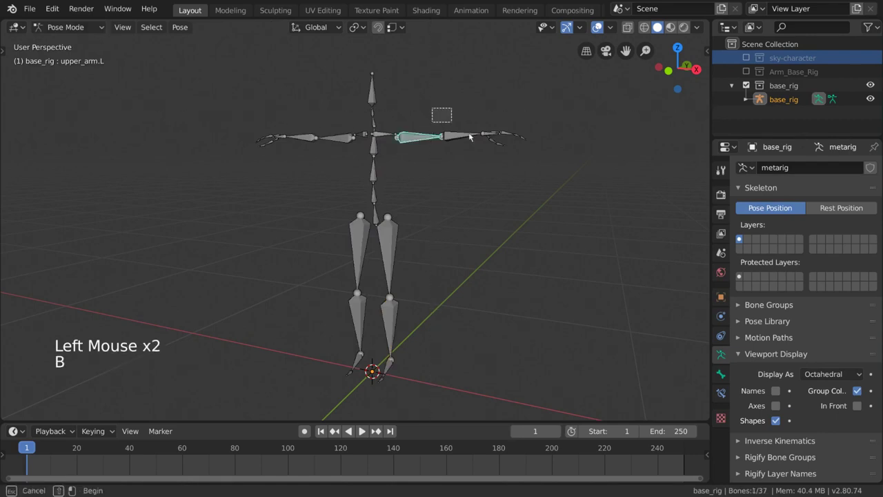
drag(433, 110, 541, 169)
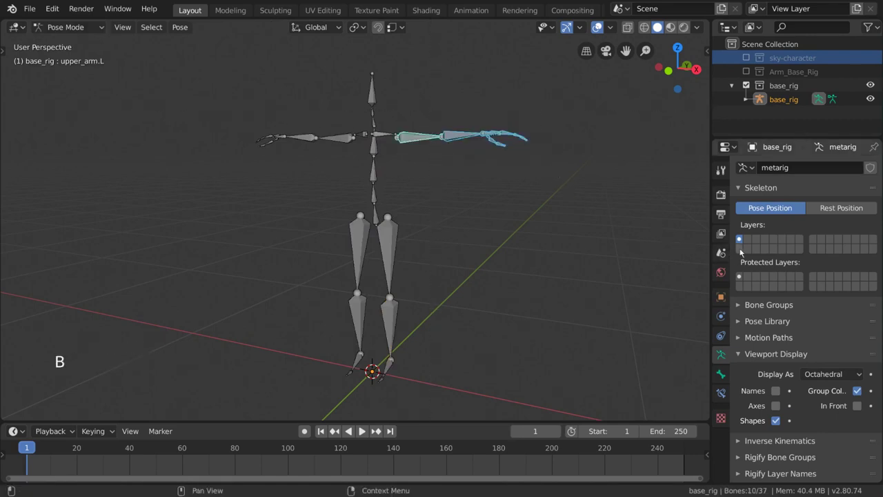
click(185, 28)
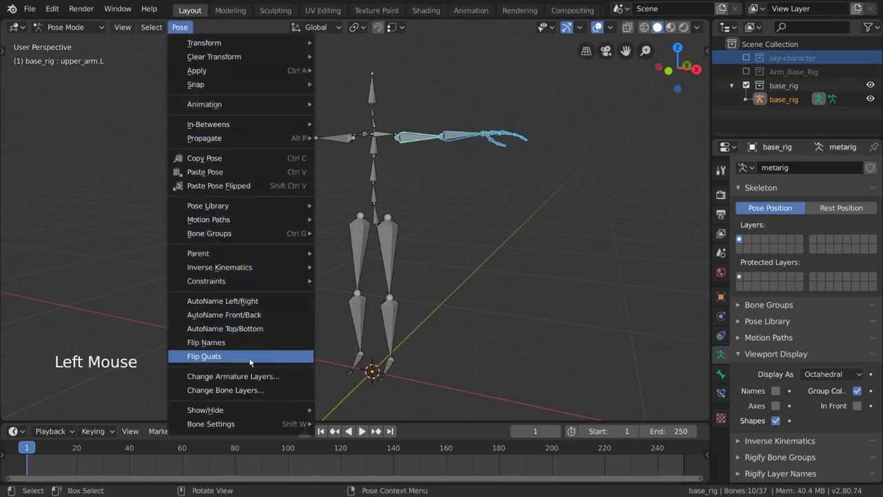
click(286, 391)
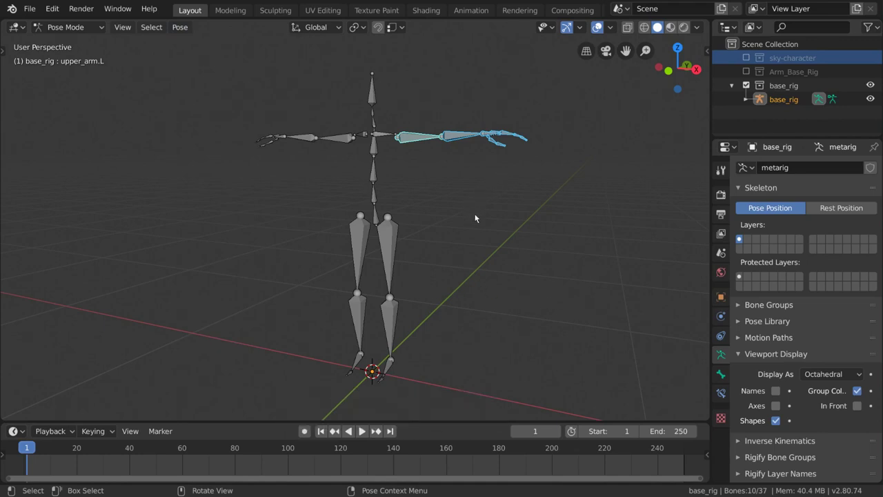
key(m)
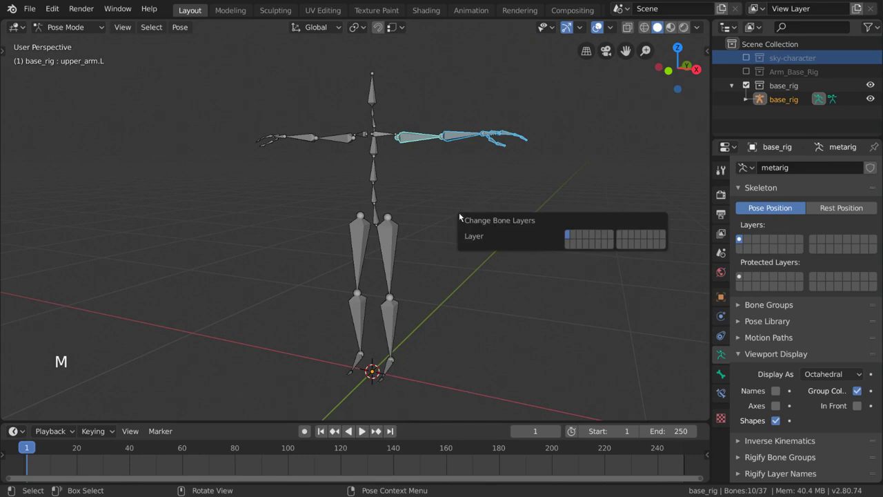
click(573, 236)
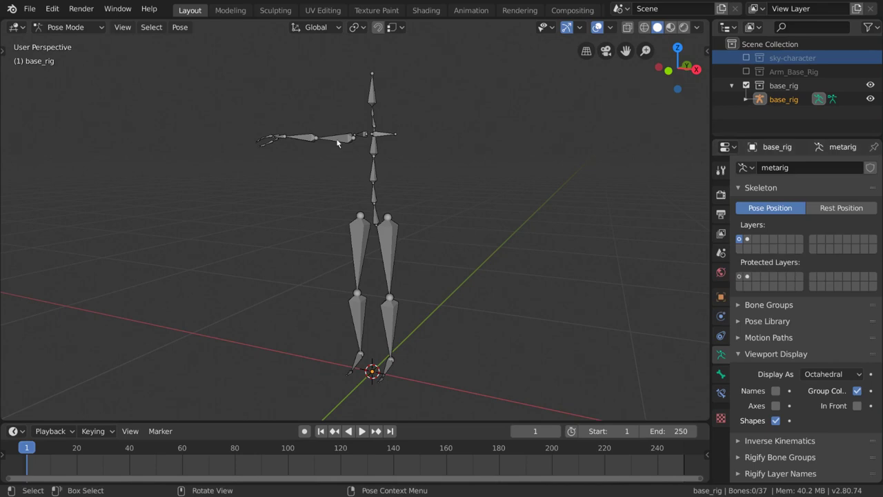
Move the right arm and hand bones to the bone layer directly below the second one.
key(b)
drag(339, 109, 210, 193)
key(m)
click(670, 232)
Move all the left leg and foot bones to the third bone layer.
click(387, 252)
key(b)
drag(369, 236, 443, 378)
key(m)
click(643, 277)
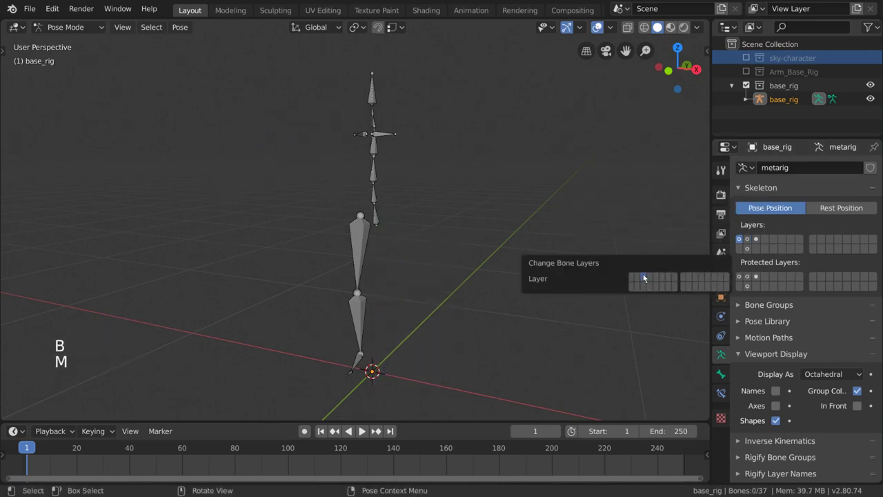
Move all the right leg and foot bones to the bone layer directly below the third one.
key(n)
click(358, 249)
key(n)
key(b)
drag(331, 276, 477, 324)
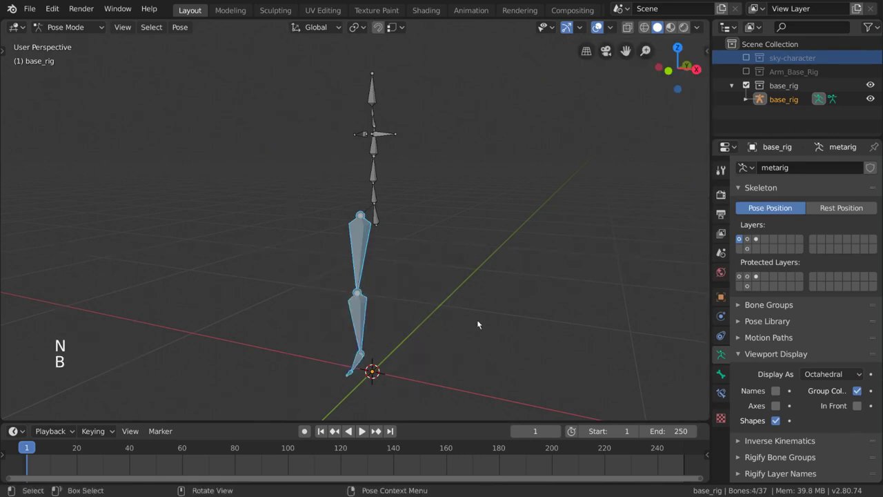
key(m)
click(590, 296)
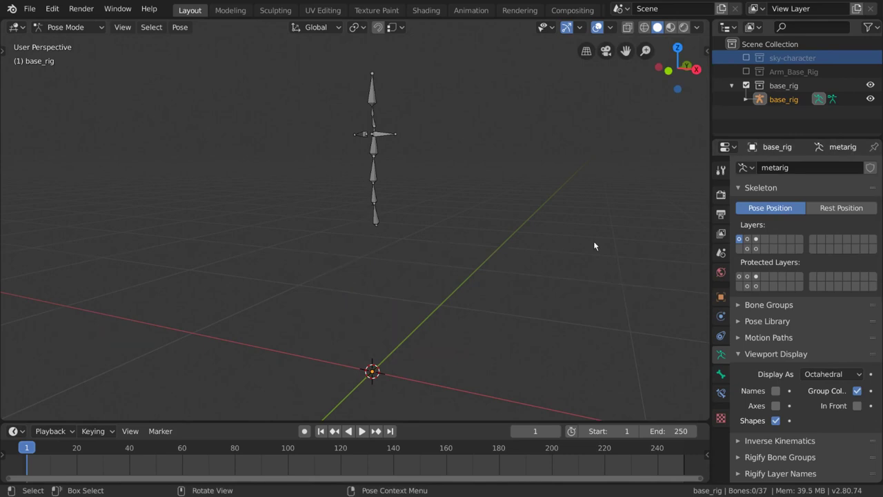
View the second layer, the third layer and the layer directly below the third one at a time.
click(749, 240)
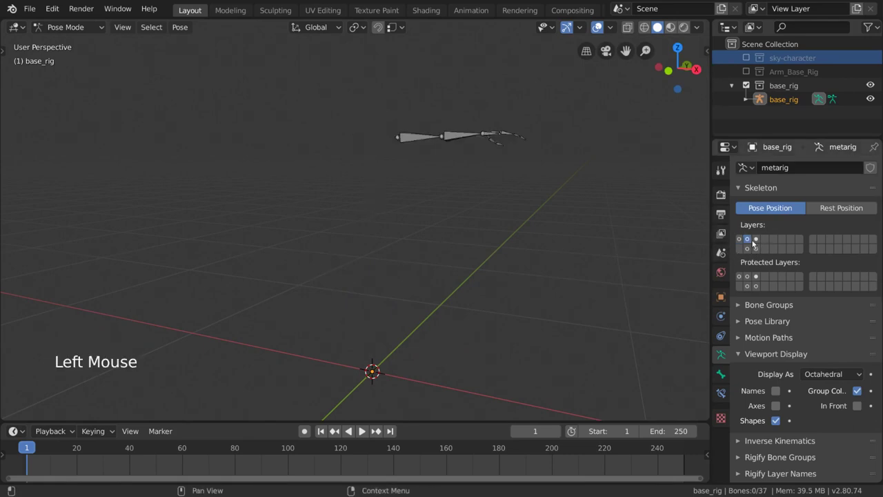
click(756, 239)
click(756, 249)
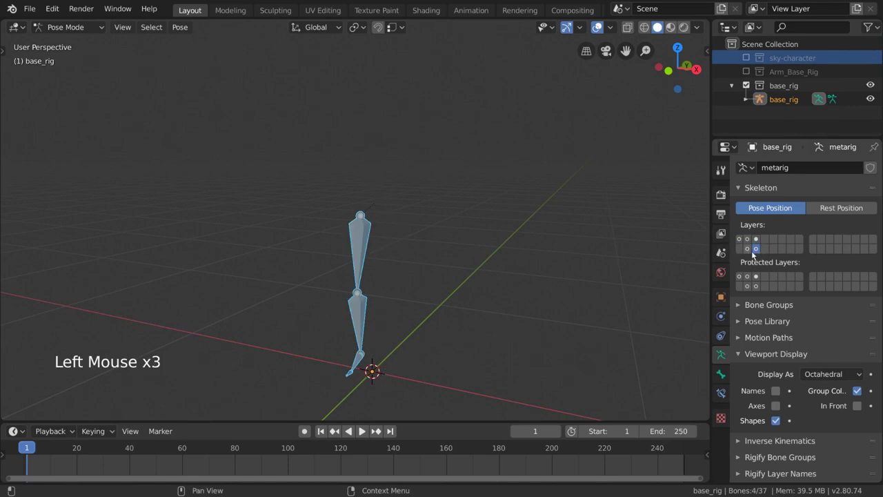
Show the first three armature layers together with those directly below the second and third, and deselect all bones.
click(748, 249)
shift+click(748, 240)
shift+click(755, 242)
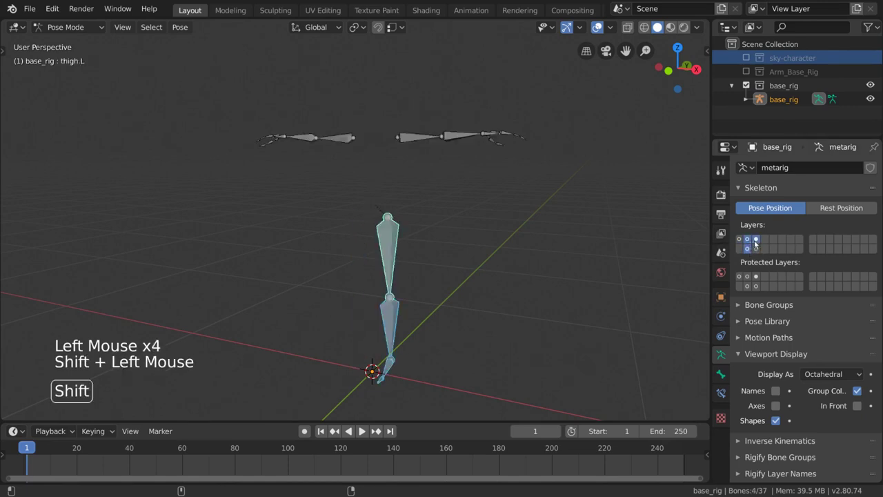
shift+click(740, 239)
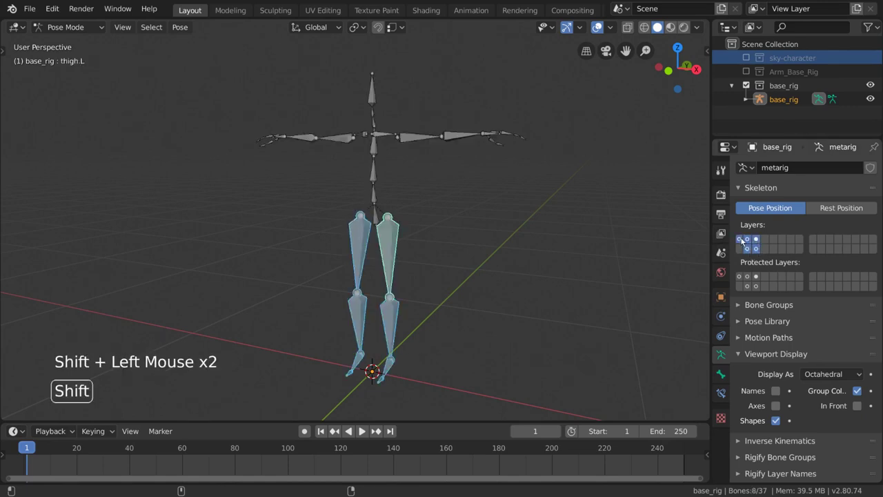
key(alt+a)
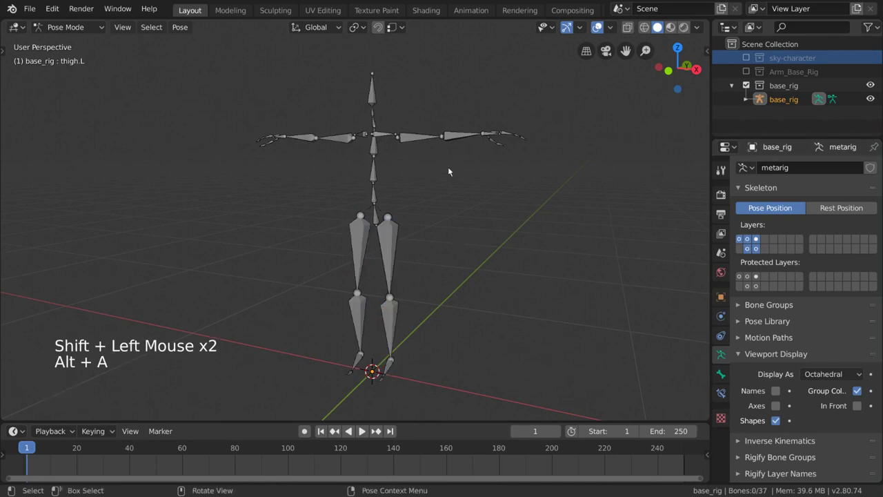
Select individual head, spine, arm, hand and leg bones in turn to examine which armature layer holds each one.
click(418, 142)
click(375, 126)
click(366, 100)
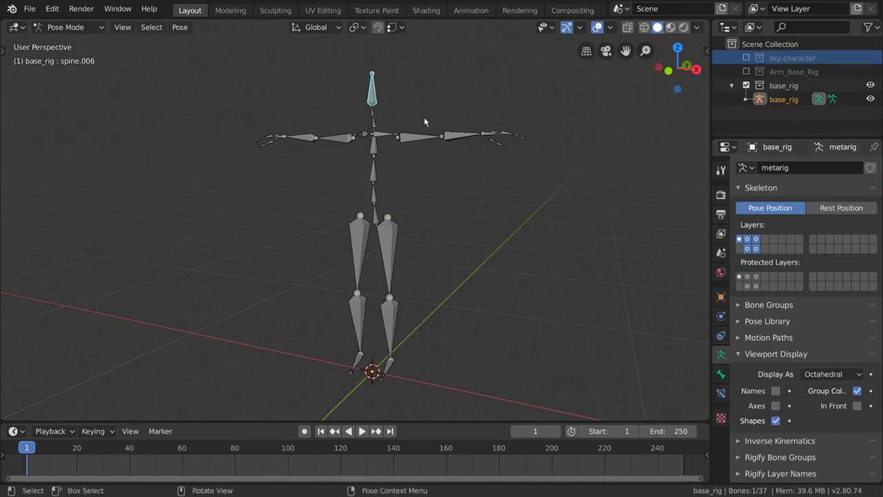
click(376, 127)
click(378, 133)
click(407, 138)
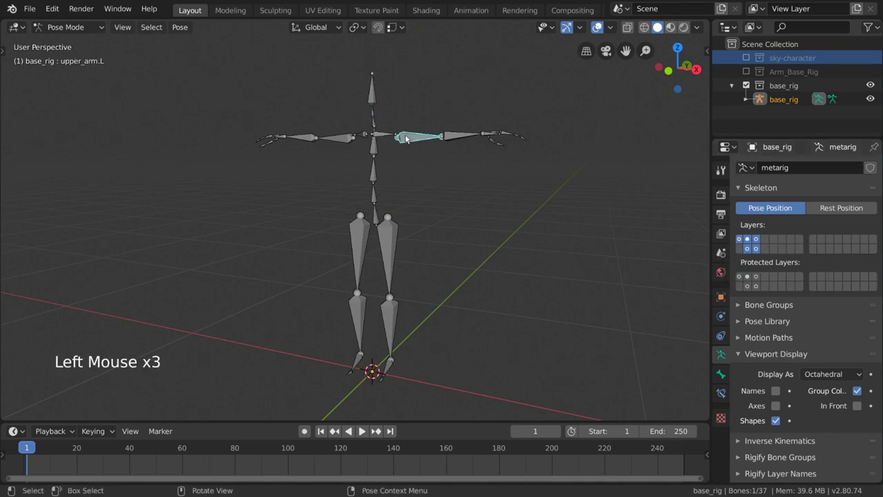
click(449, 137)
click(396, 240)
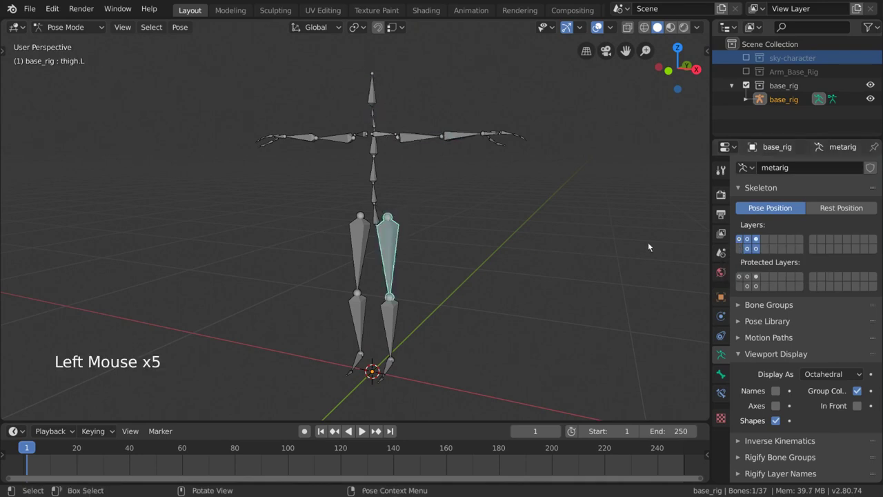
click(389, 313)
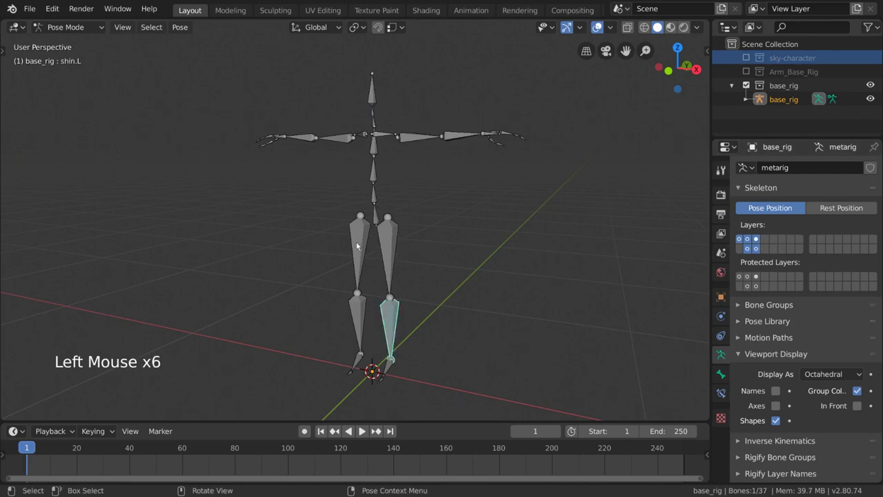
click(359, 246)
click(364, 320)
click(341, 138)
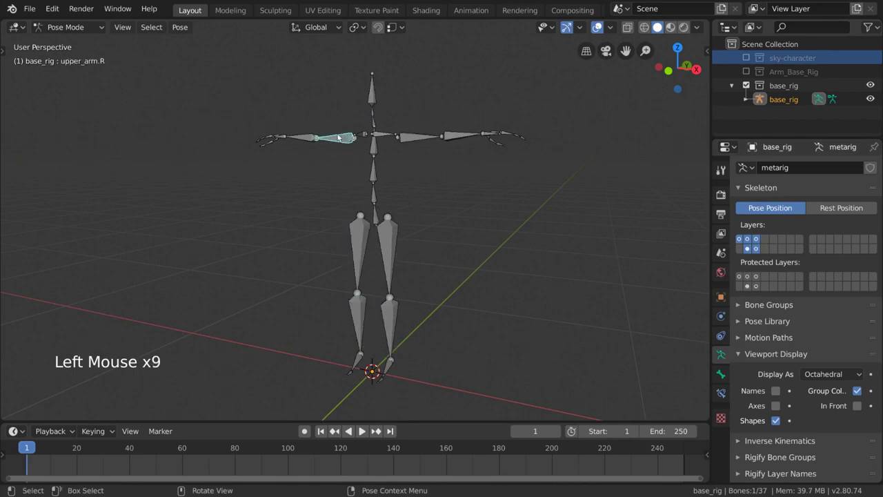
click(312, 138)
click(290, 139)
click(418, 136)
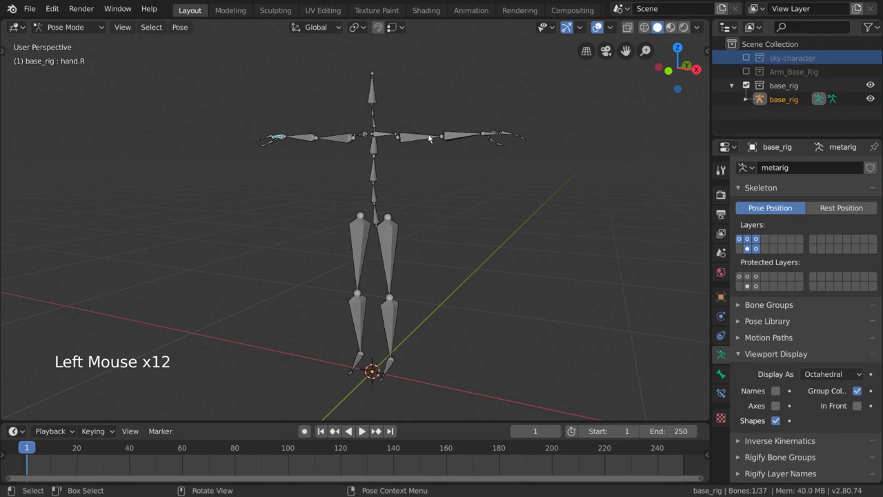
click(462, 135)
click(499, 135)
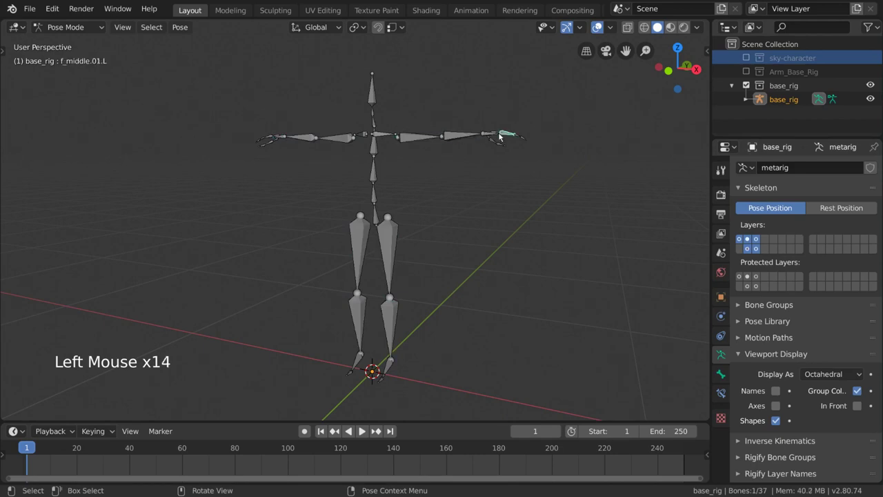
Protect the second and third armature layers and the two directly below them, and leave all bones deselected.
click(752, 288)
click(754, 288)
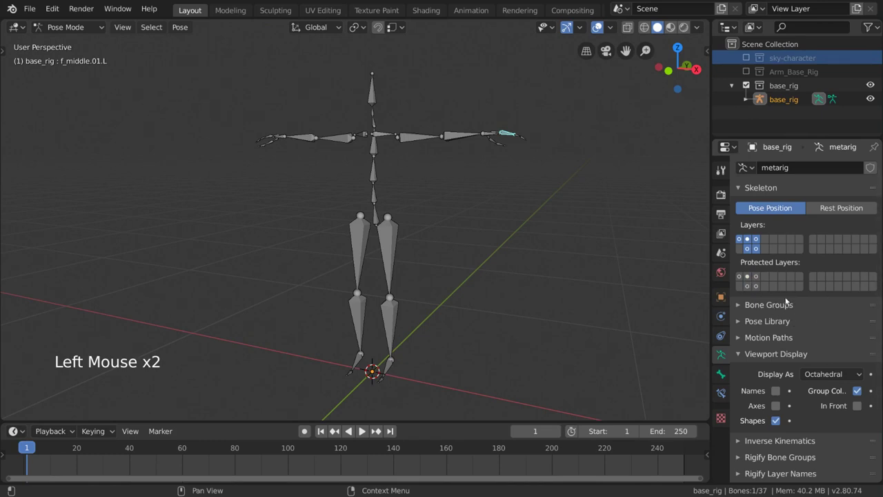
click(757, 287)
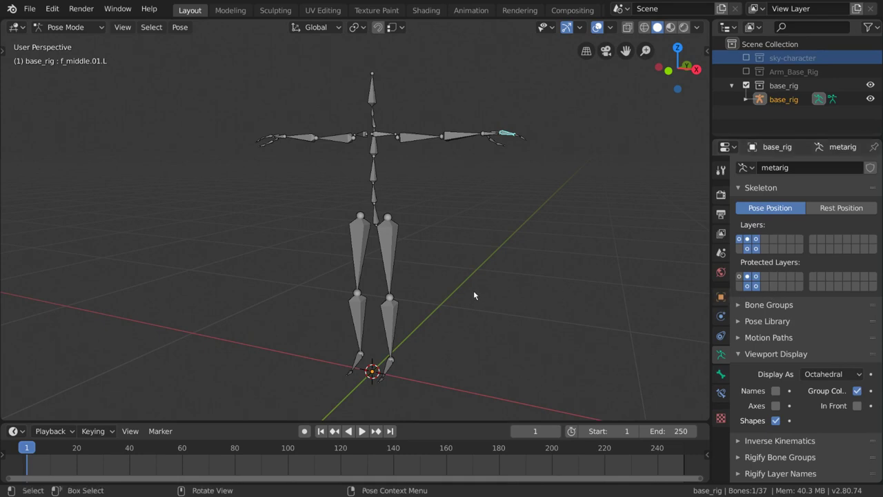
key(a)
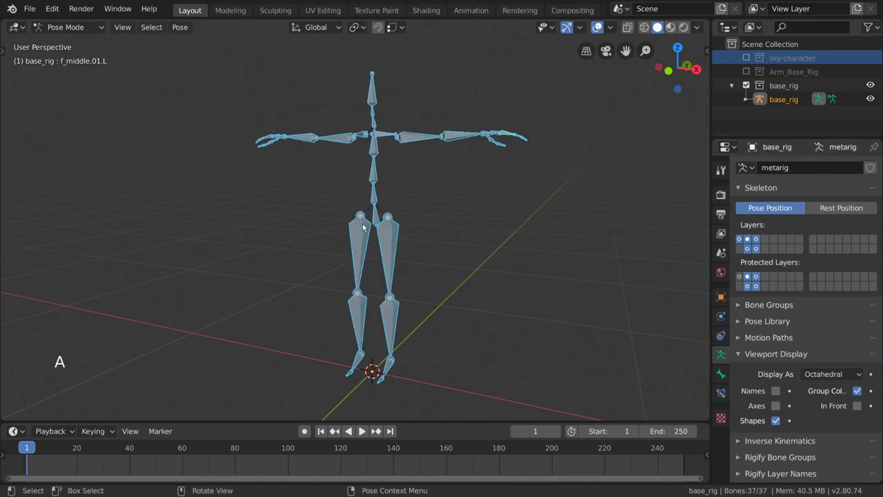
key(alt+a)
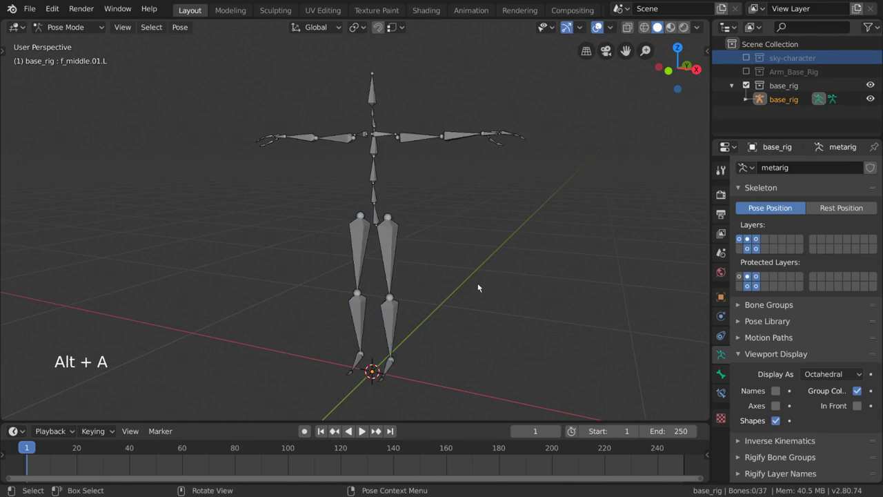
Add a bone group to the armature and name it Left.
click(782, 305)
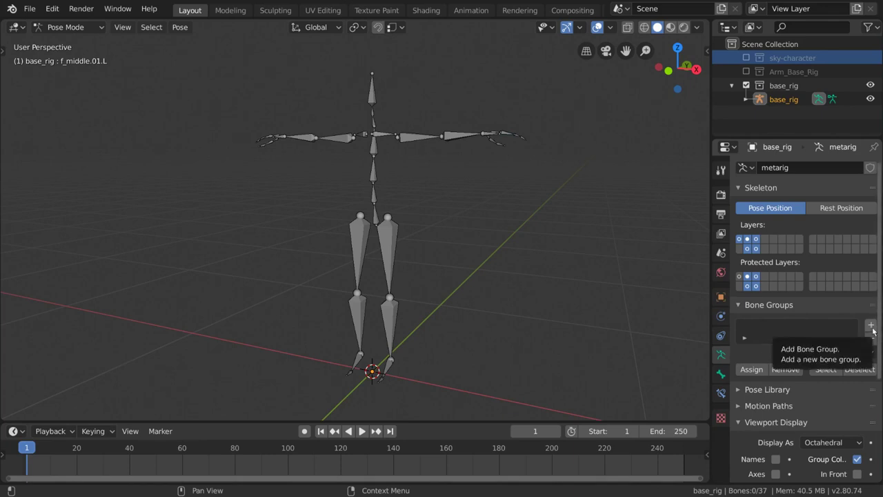
click(871, 325)
click(774, 329)
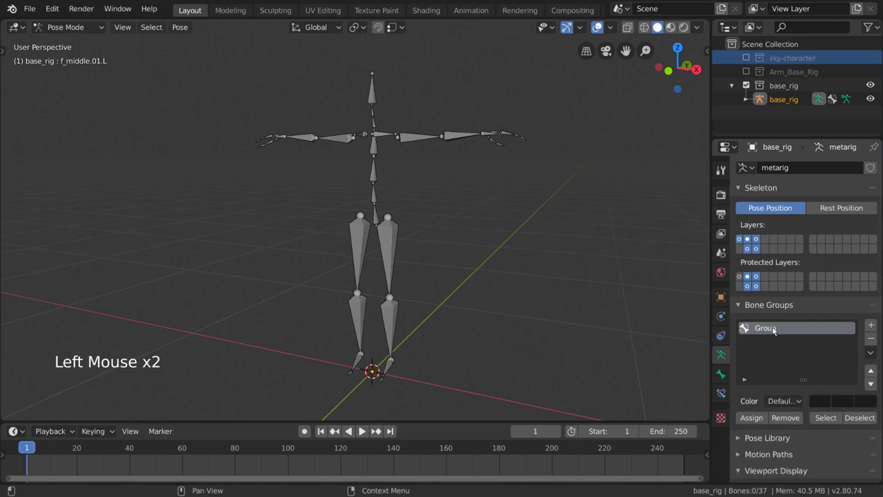
double_click(775, 331)
text(L)
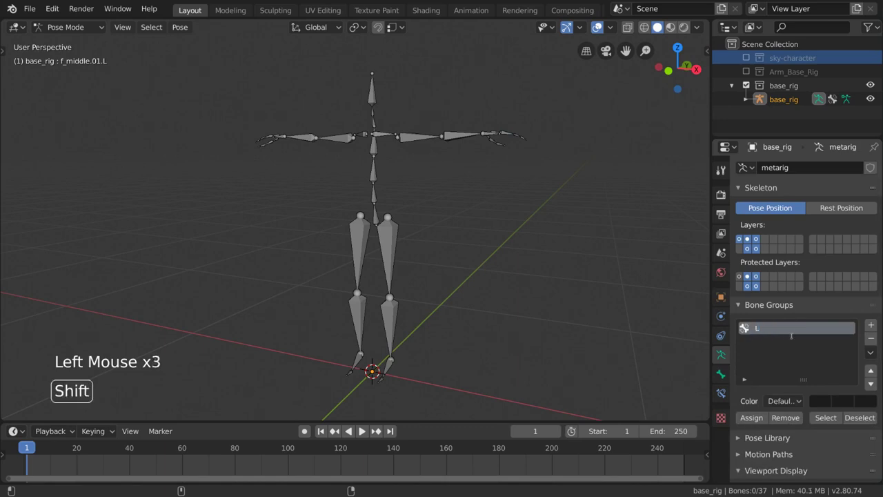
text(eft)
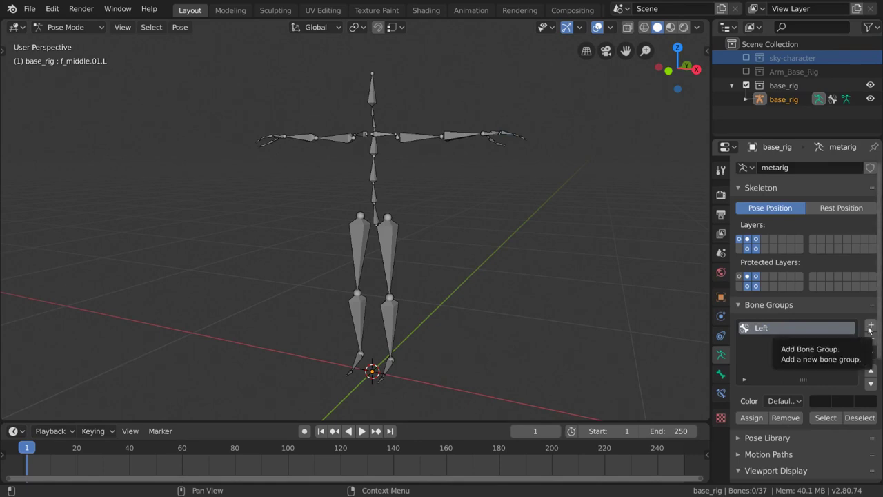
Add a second bone group and name it Right.
click(871, 325)
click(765, 342)
double_click(766, 343)
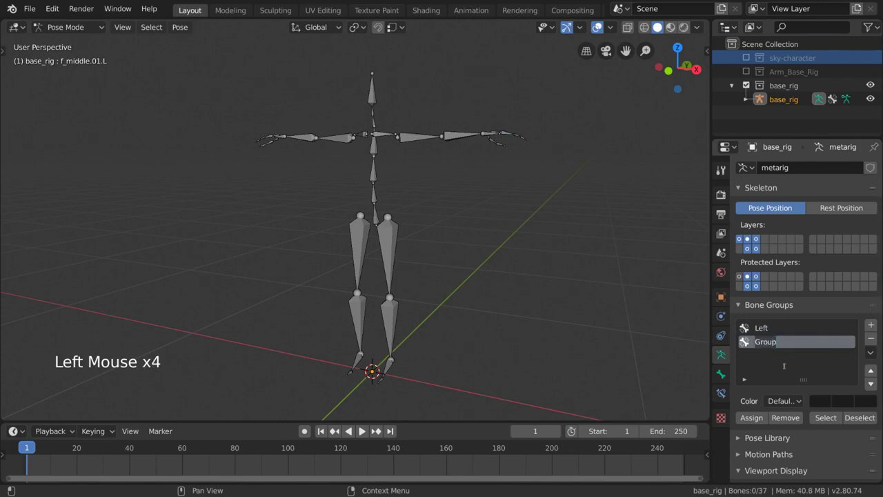
text(Right)
Select the left upper arm, forearm, hand and leg bones and assign them to the Left bone group.
click(391, 253)
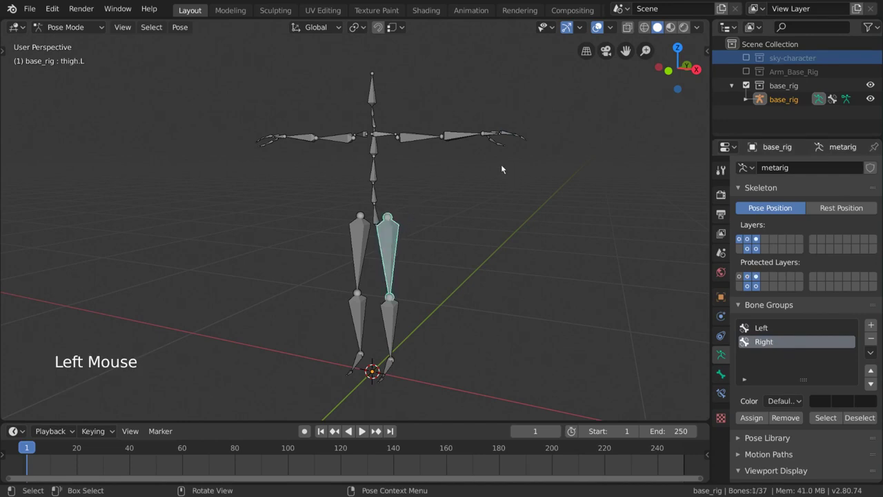
click(424, 140)
shift+click(470, 130)
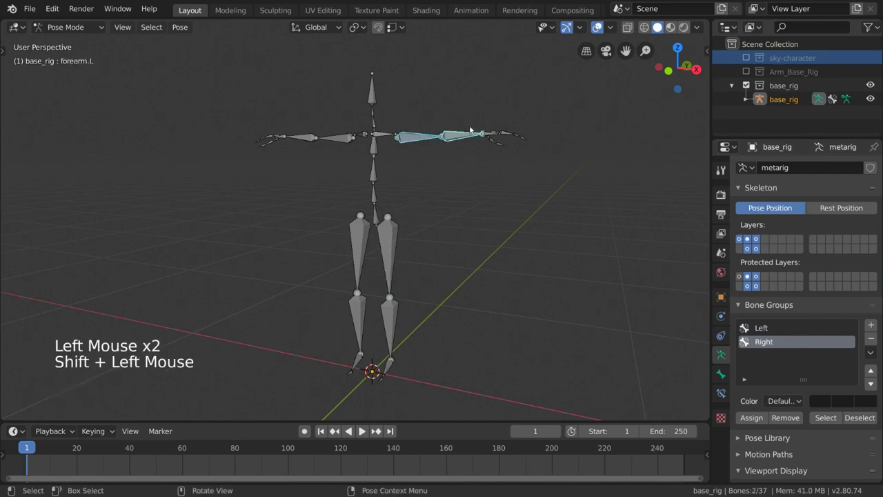
key(b)
drag(473, 113, 562, 185)
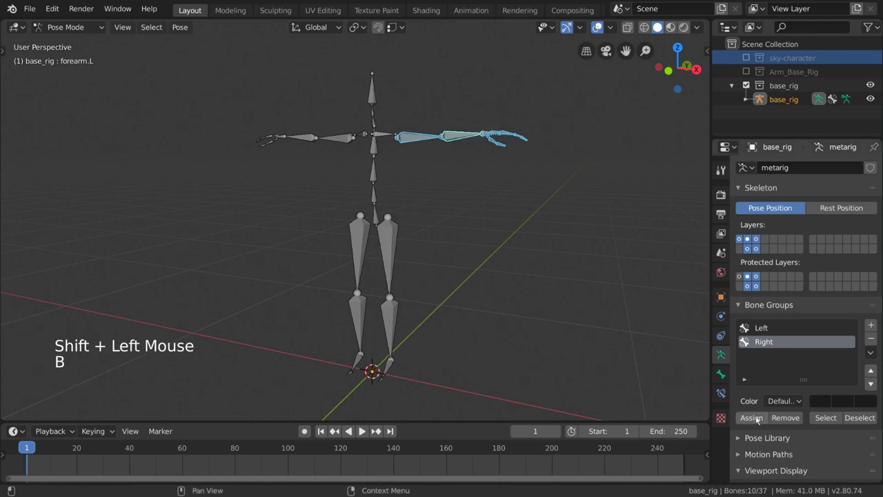
key(b)
drag(375, 245, 483, 405)
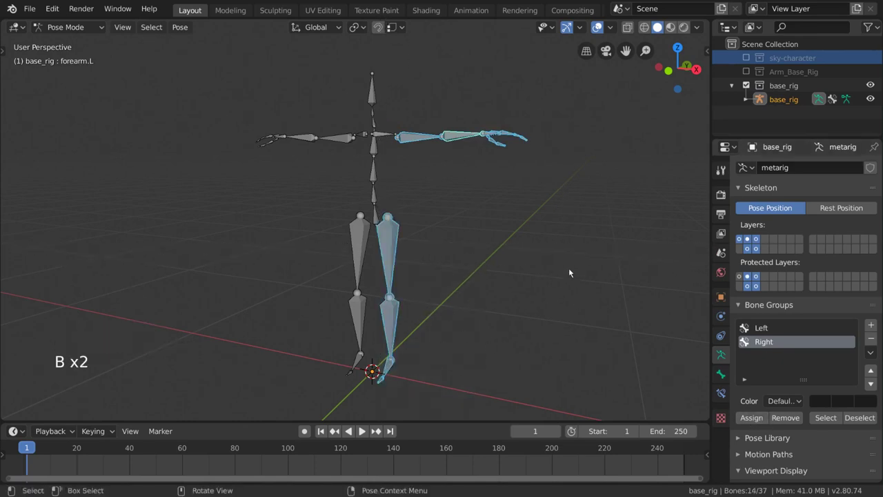
click(766, 328)
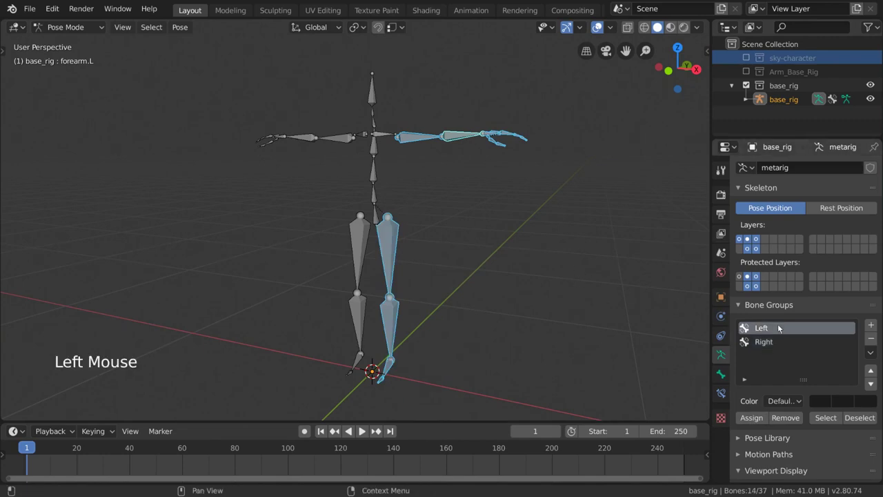
click(752, 417)
Assign the right arm, hand and leg bones to the Right bone group, and leave all bones deselected.
click(343, 144)
key(b)
drag(341, 109, 290, 149)
key(b)
drag(326, 203, 368, 369)
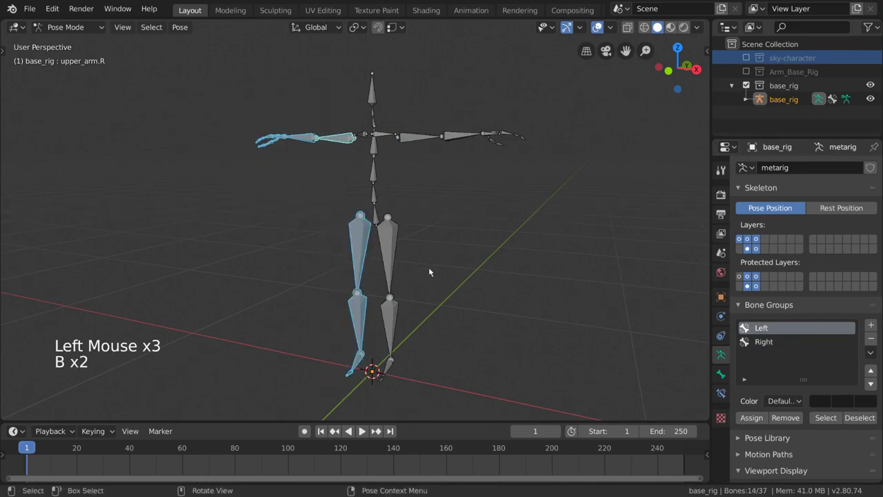
click(780, 343)
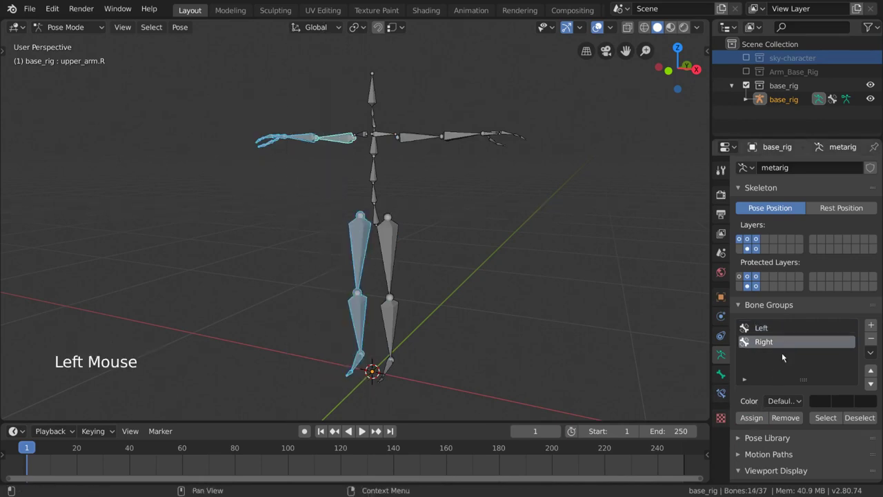
click(752, 418)
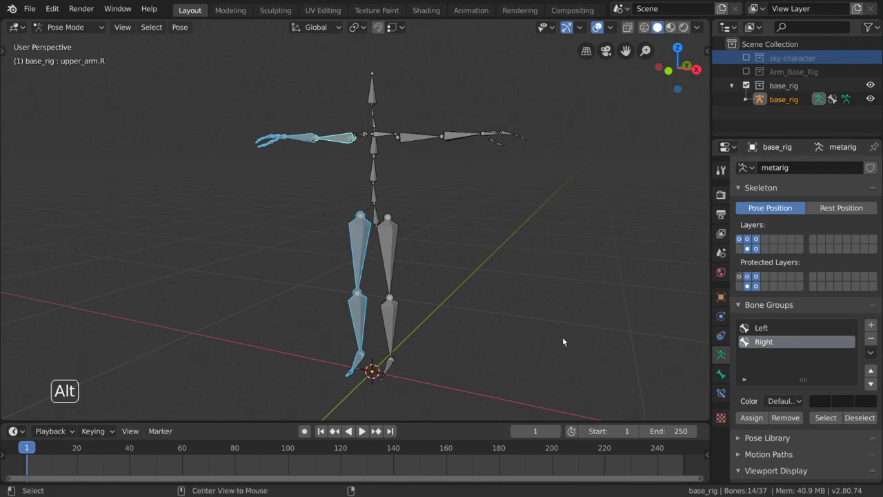
key(alt+a)
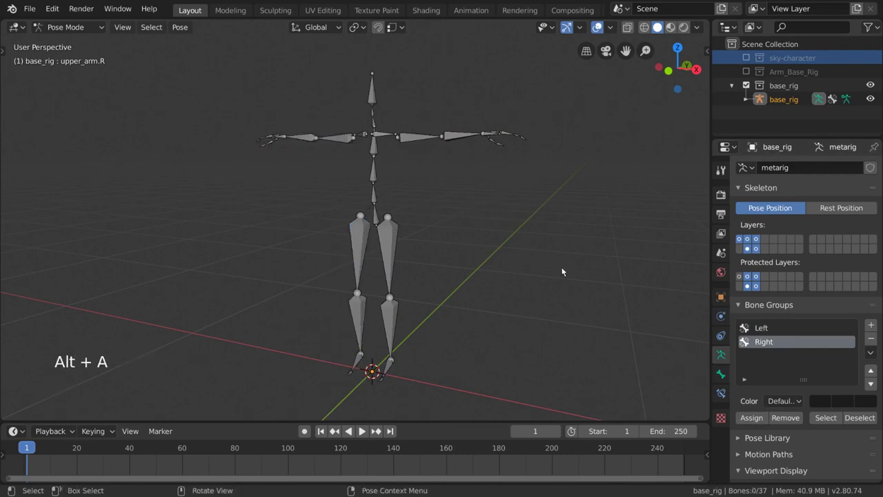
Check the membership of the Left and Right bone groups by selecting and deselecting each group's bones.
click(795, 330)
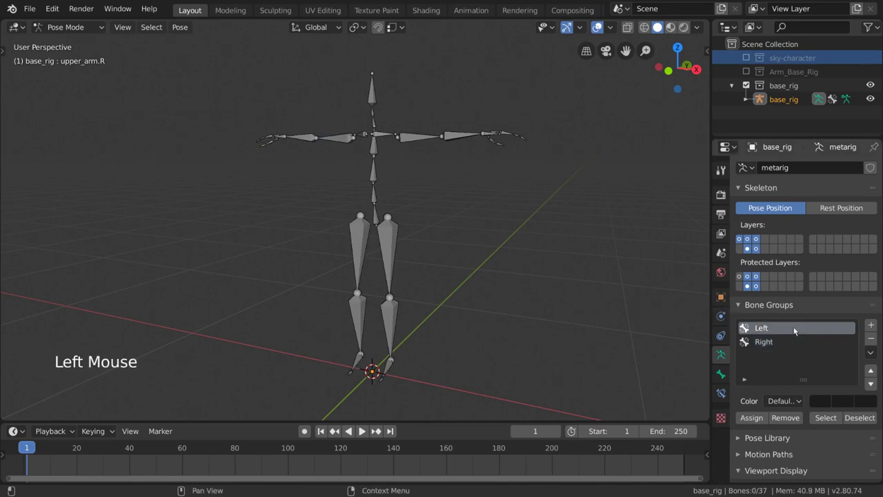
click(824, 419)
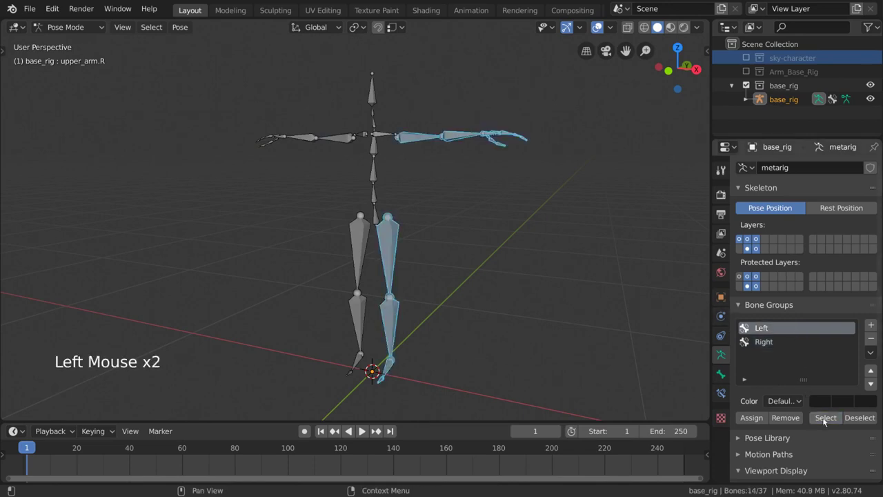
click(862, 418)
click(800, 342)
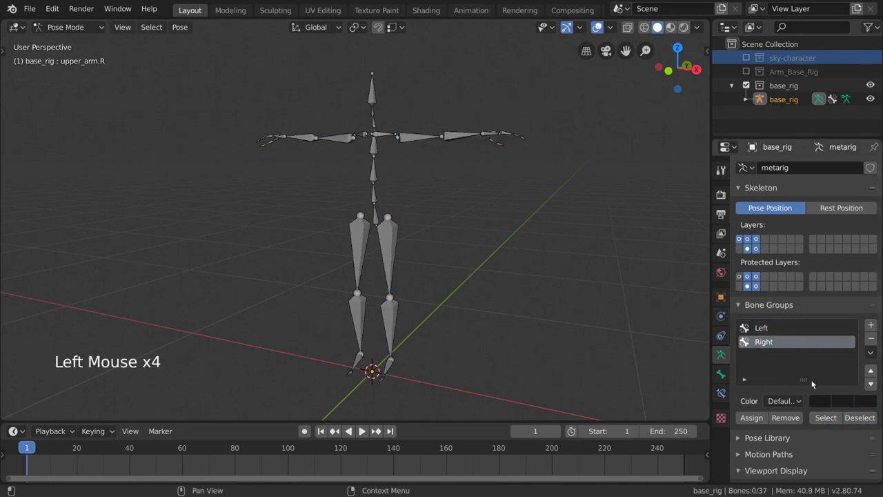
click(826, 419)
click(860, 418)
click(805, 329)
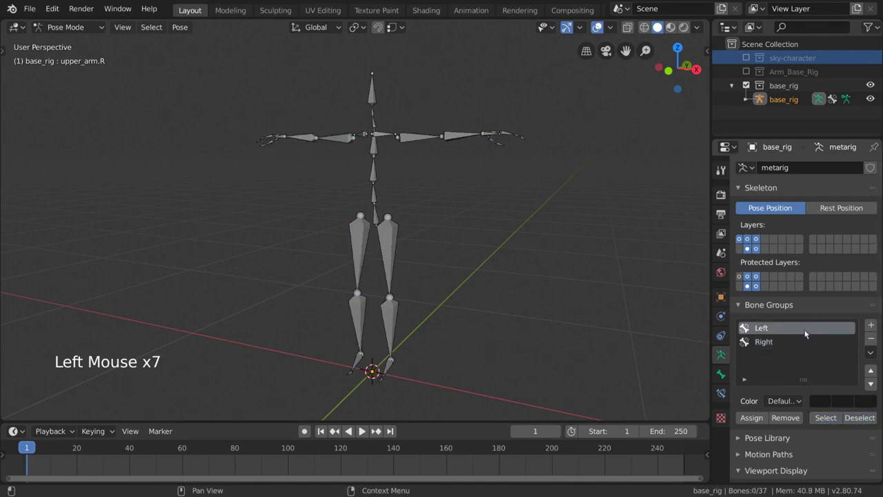
click(808, 342)
click(826, 418)
click(860, 418)
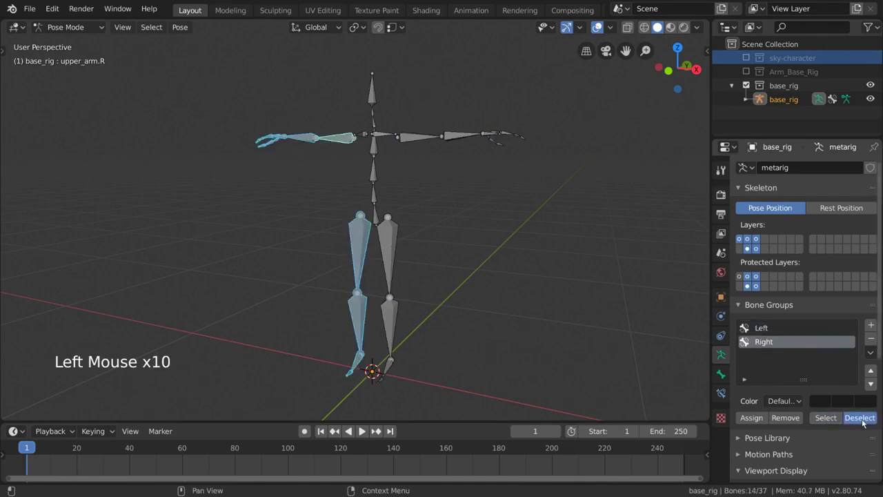
click(809, 330)
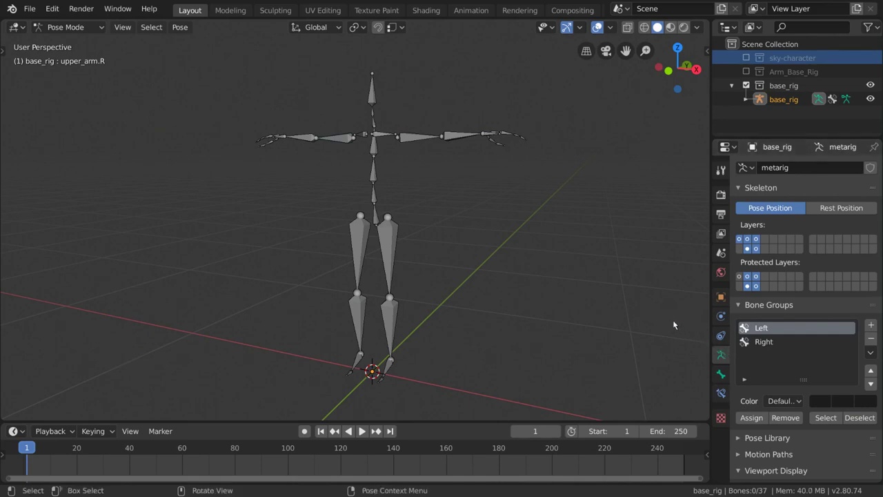
Give the Left bone group the 01 - Theme Color Set.
click(766, 340)
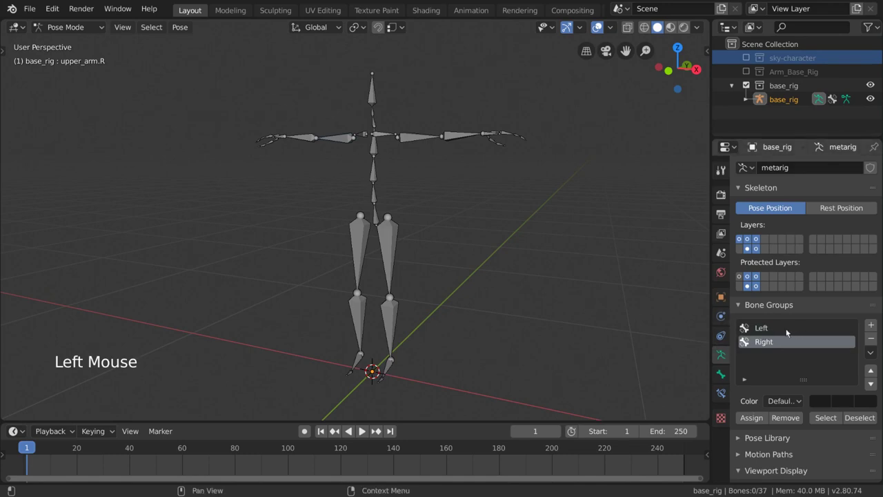
click(811, 329)
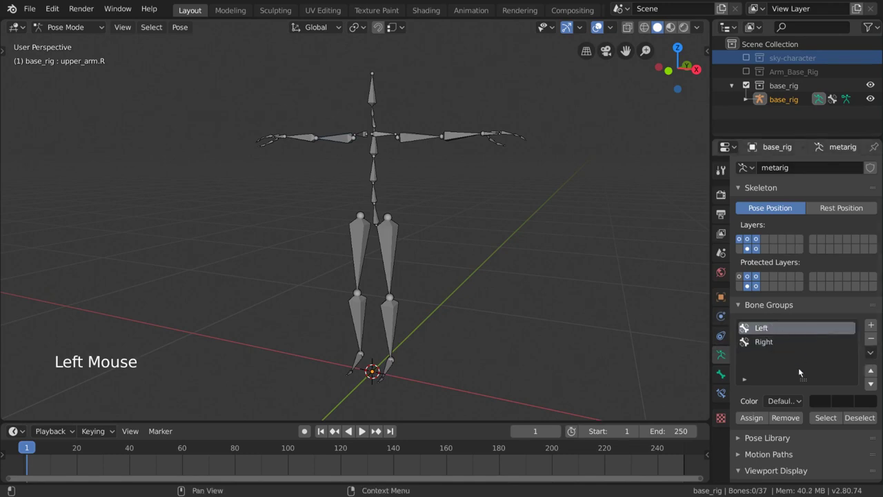
click(784, 406)
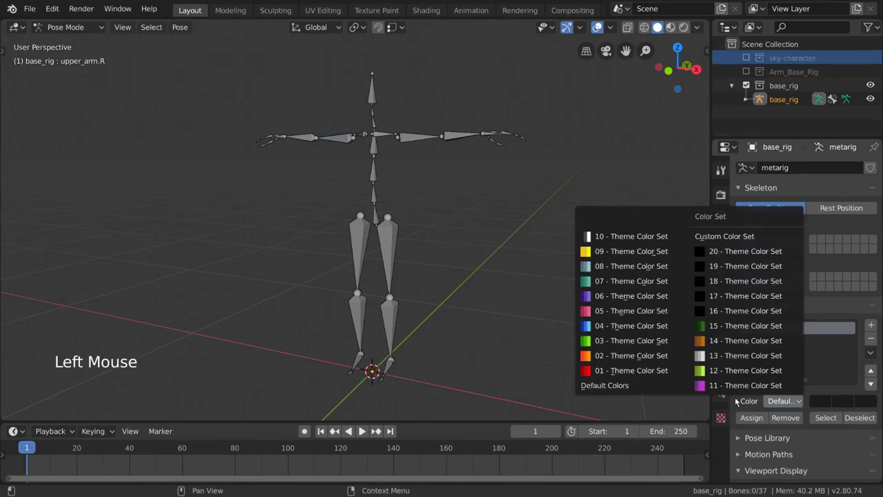
click(676, 374)
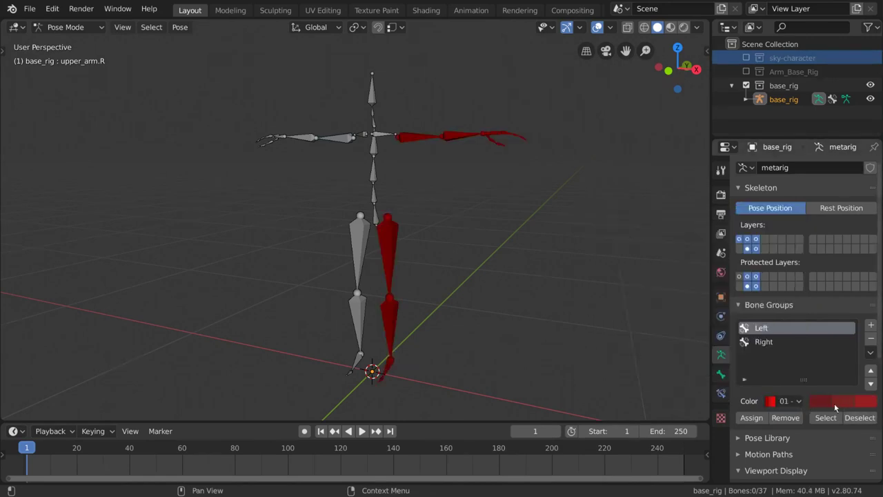
Switch the Left bone group to a Custom Color Set with purple, blue and green as its first, second and third colors.
click(787, 403)
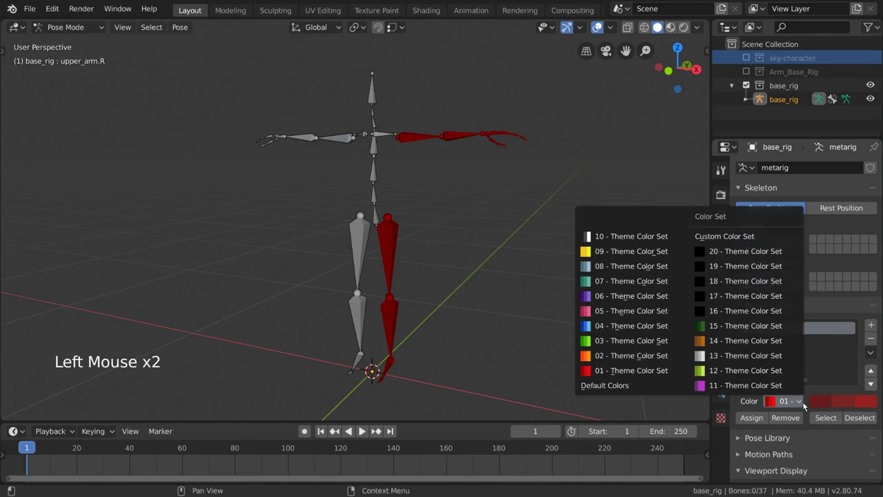
click(769, 238)
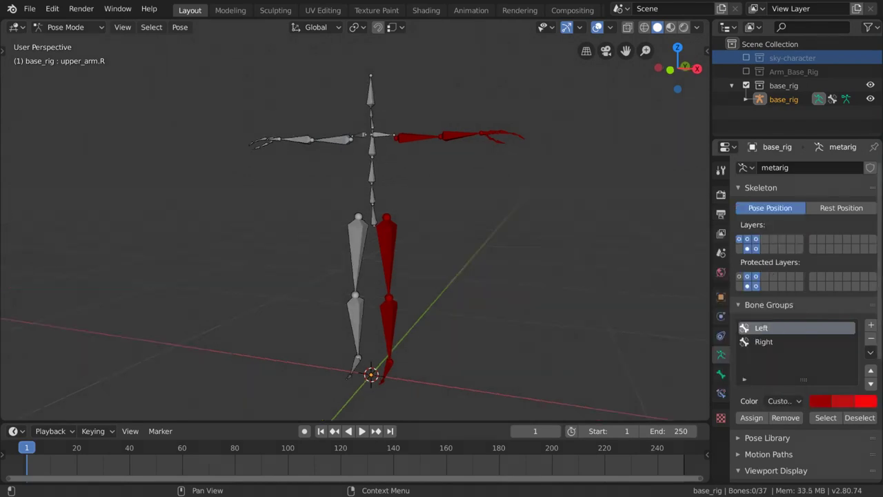
click(820, 404)
click(843, 401)
click(821, 248)
click(866, 400)
click(763, 262)
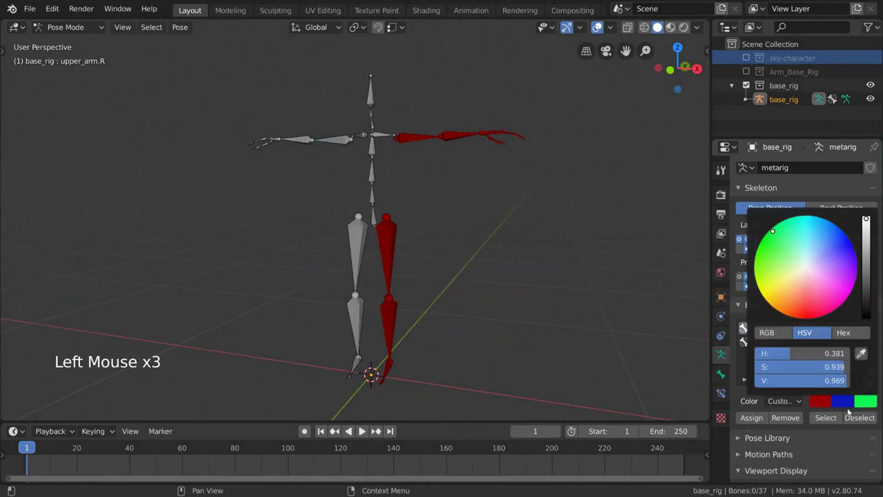
click(821, 401)
click(797, 292)
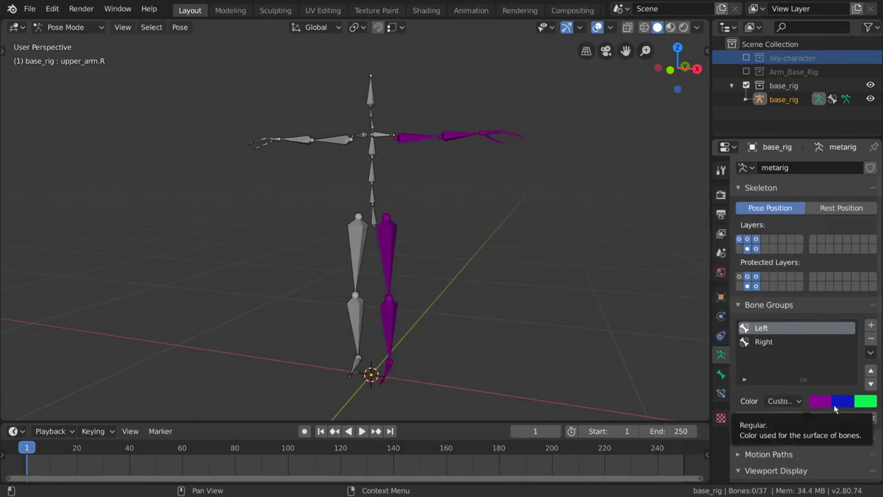
Set the Left bone group to 01 - Theme Color Set and the Right bone group to 04 - Theme Color Set.
click(785, 401)
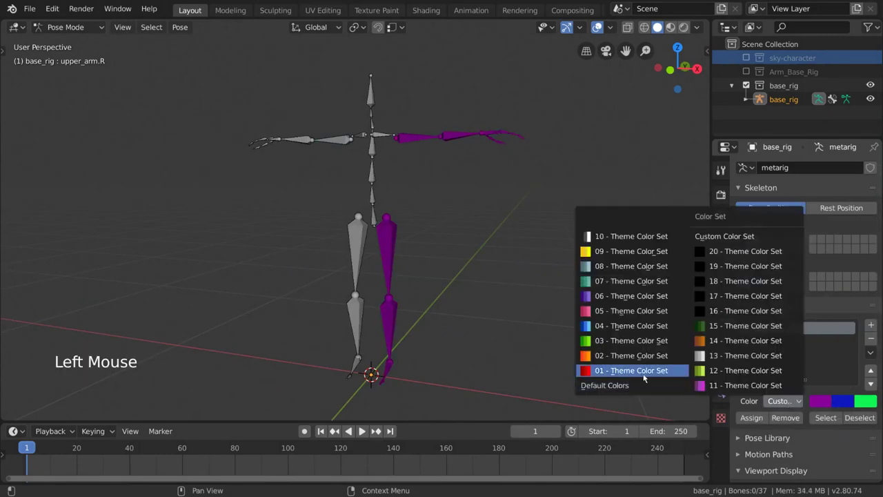
click(643, 376)
click(763, 341)
click(781, 401)
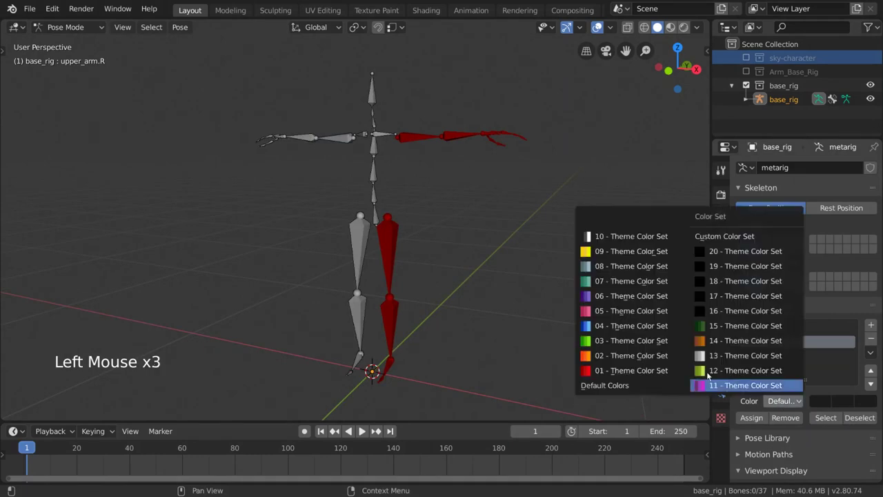
click(632, 327)
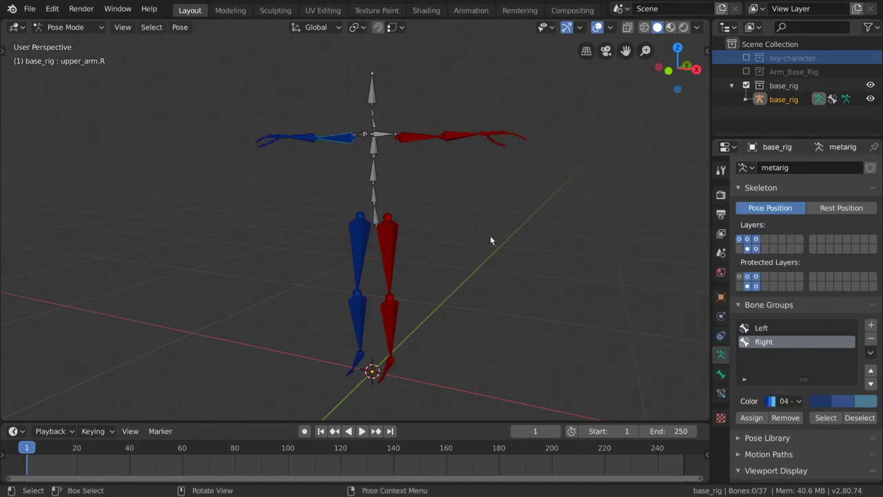
Assign the middle spine bone spine.002 to the Right bone group, and reassign it to the Left group.
mouse_move(490, 240)
middle_down()
mouse_move(526, 242)
mouse_move(499, 242)
middle_up()
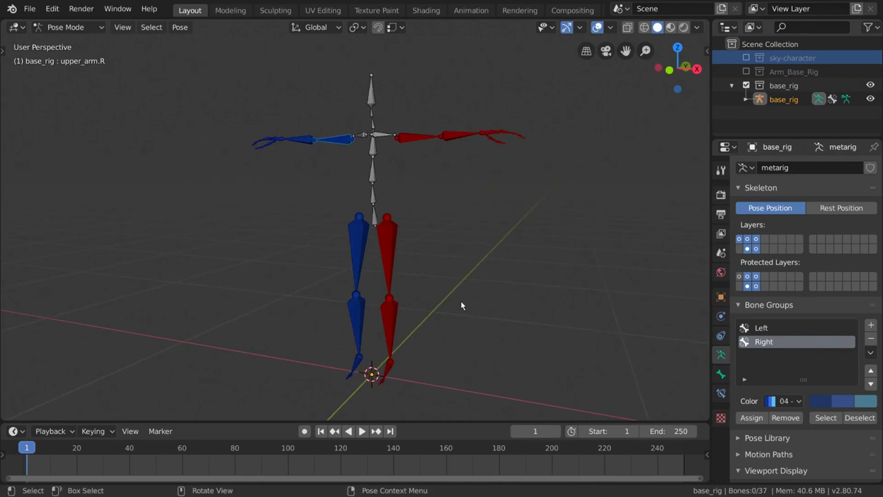
click(761, 328)
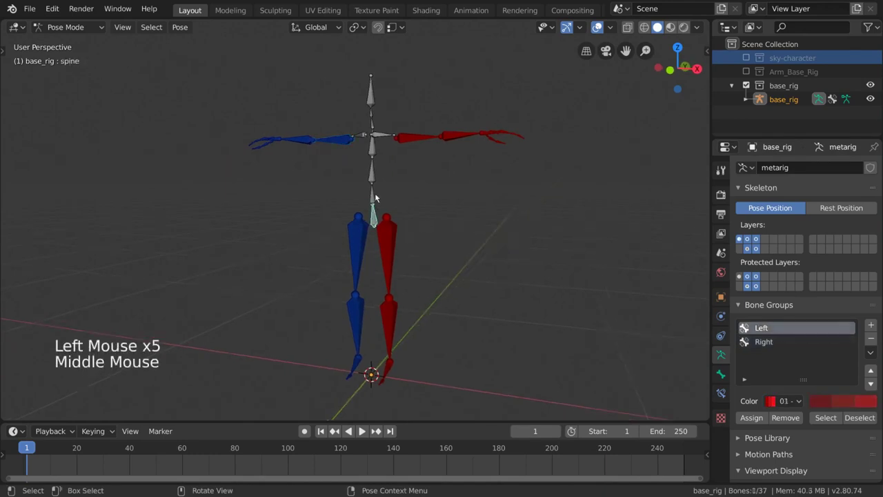
click(373, 188)
click(371, 169)
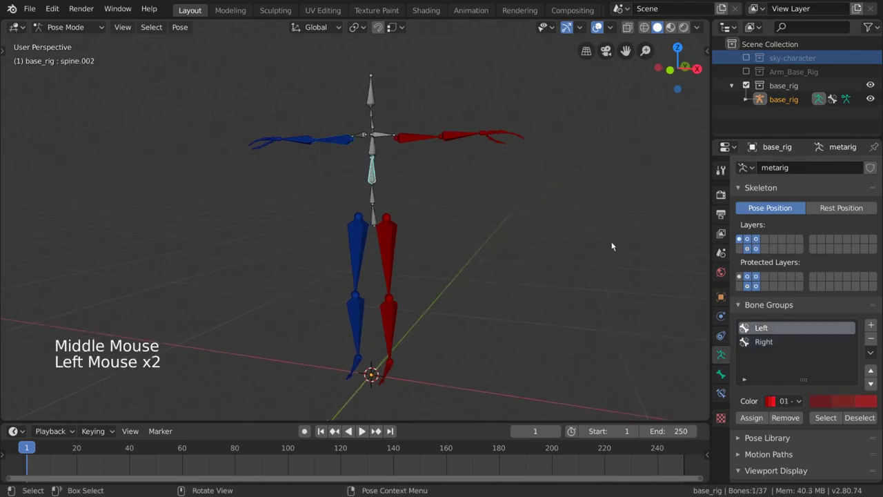
click(780, 342)
click(752, 417)
click(762, 327)
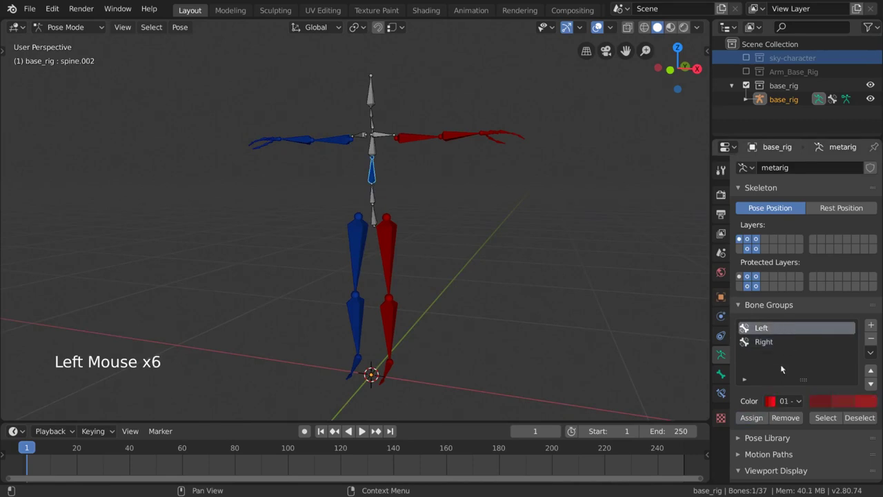
click(751, 418)
Assign spine.002 back to the Right bone group, and remove it from its bone group.
click(766, 342)
click(751, 417)
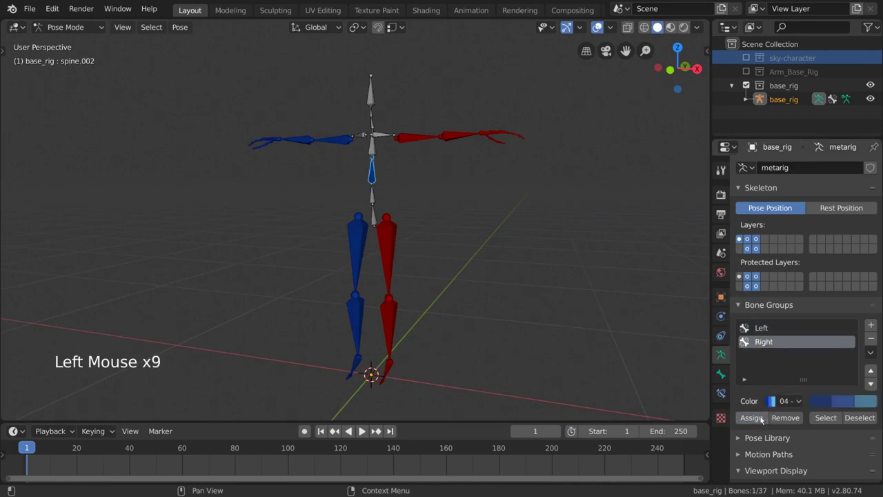
click(785, 417)
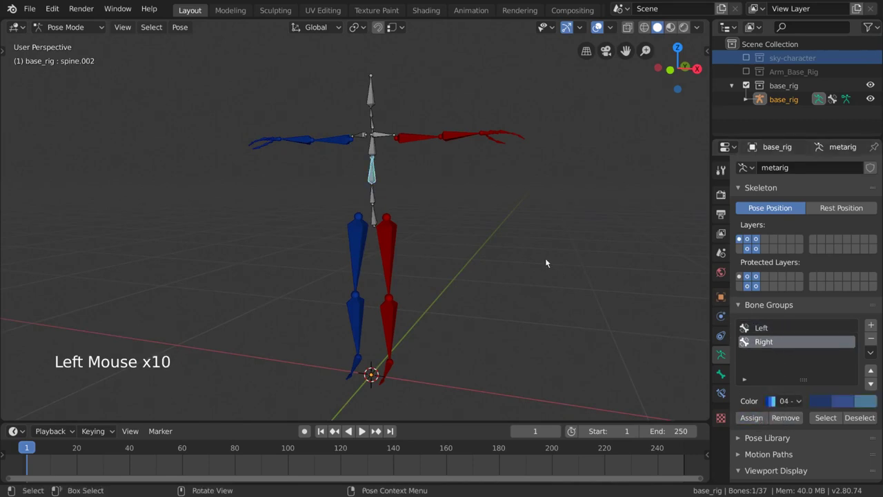